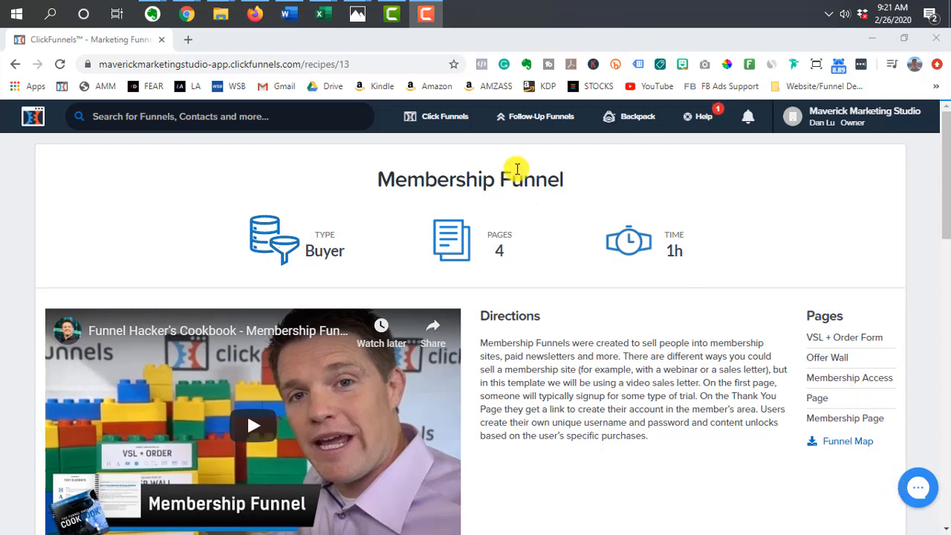
Start building a new funnel with the Cookbook Builder Process.
mouse_move(441, 128)
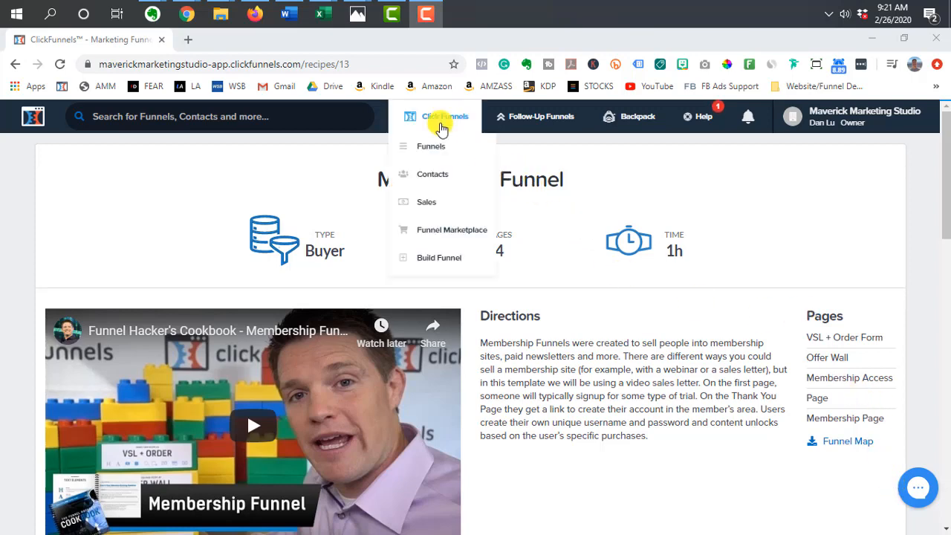
click(434, 258)
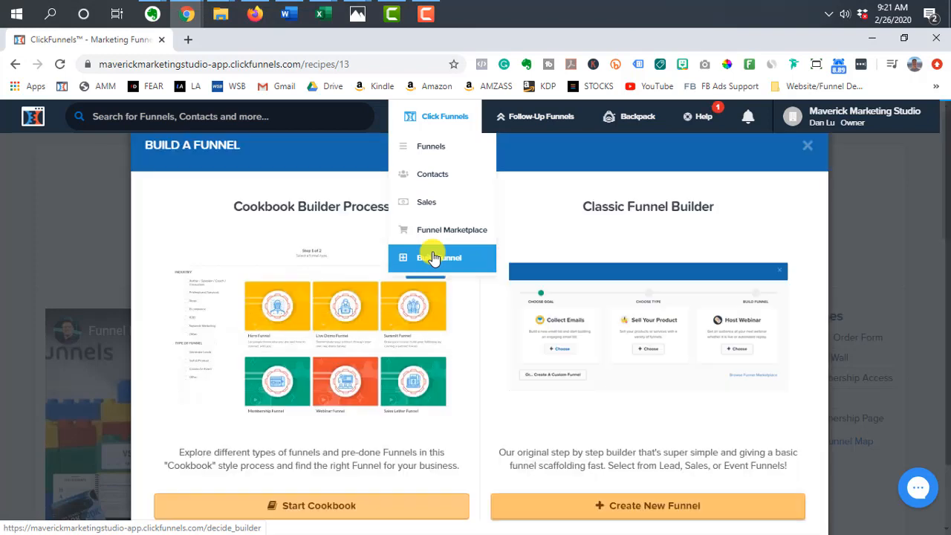
click(375, 509)
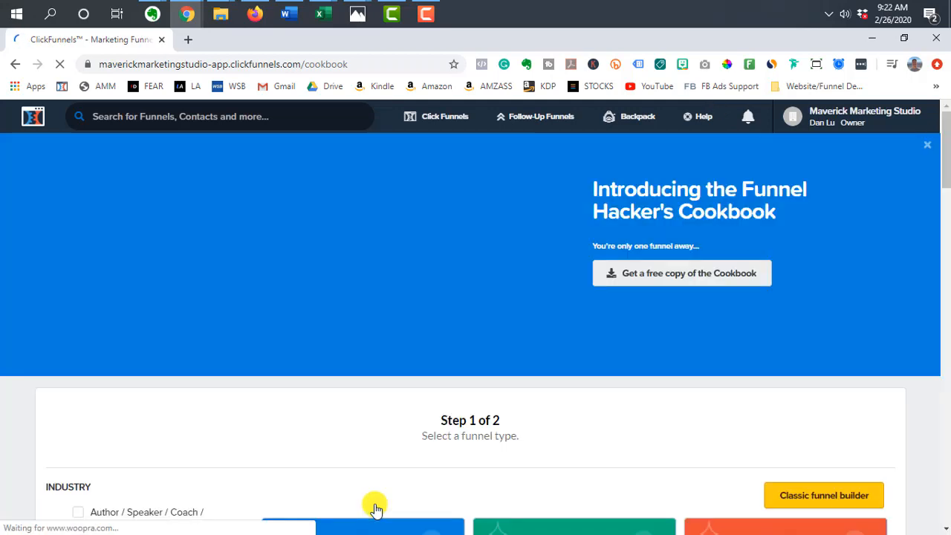
Find "memb" among the cookbook's funnel types and select the Membership Funnel.
scroll(502, 358, down, 1)
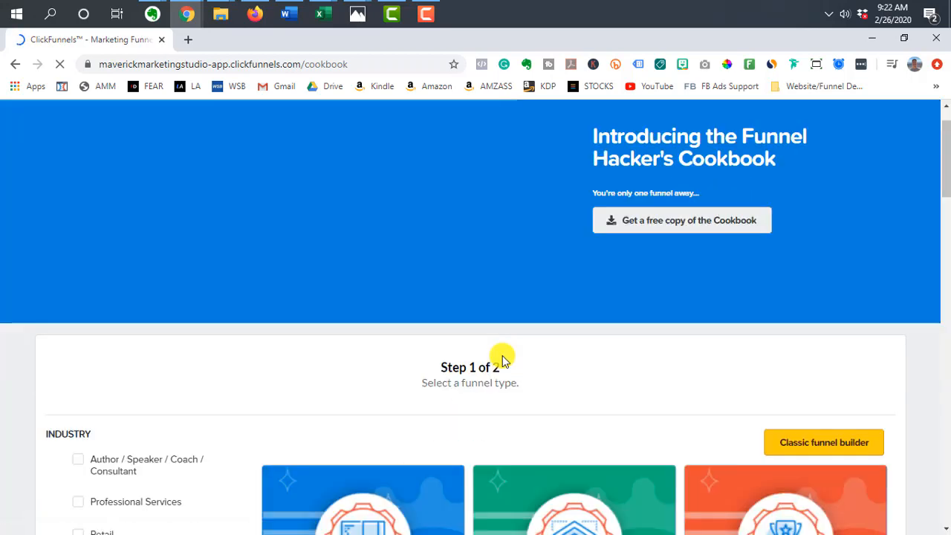
scroll(502, 357, down, 1)
scroll(502, 359, down, 6)
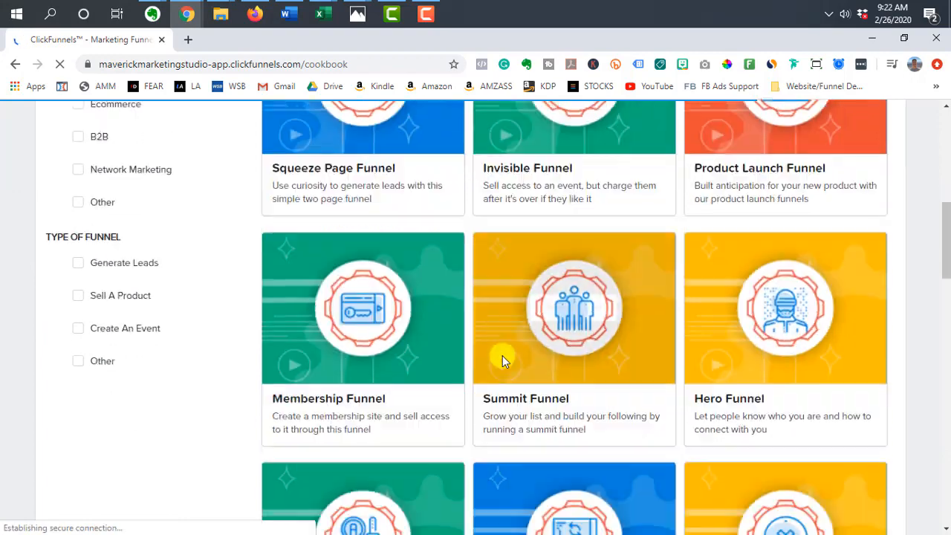
scroll(502, 359, down, 3)
scroll(503, 357, down, 2)
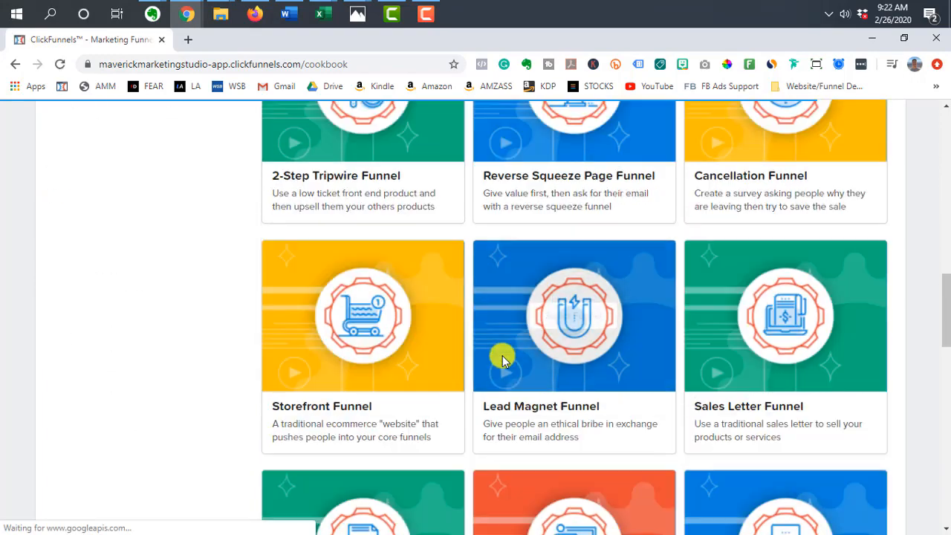
scroll(502, 358, down, 2)
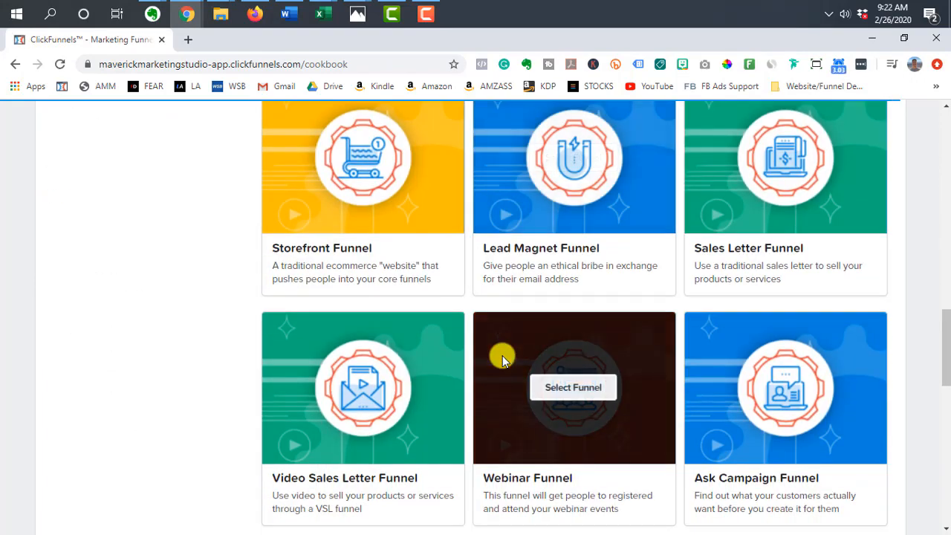
key(ctrl+f)
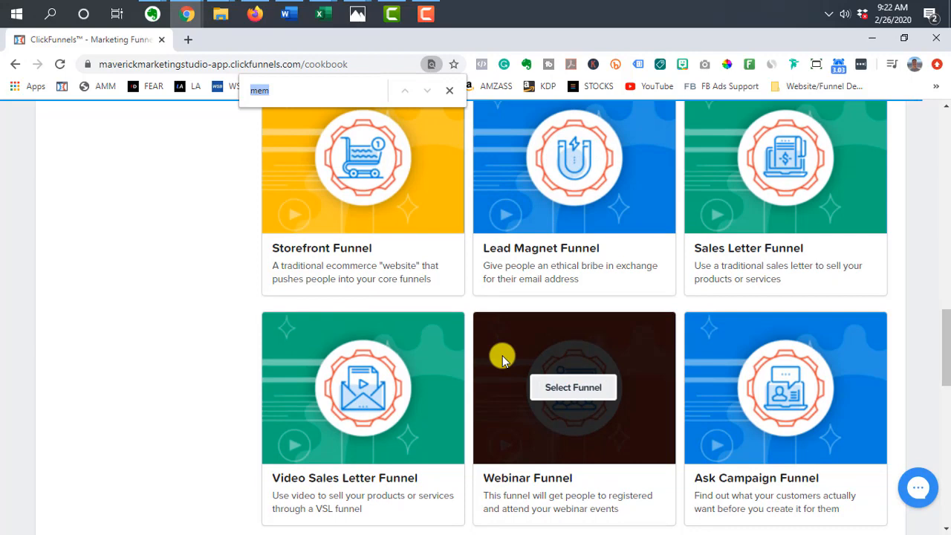
text(memb)
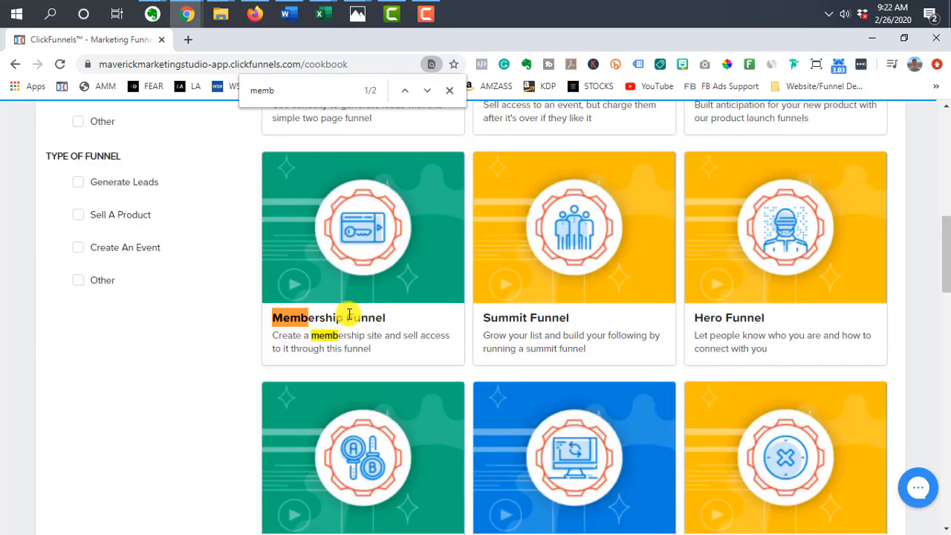
click(376, 227)
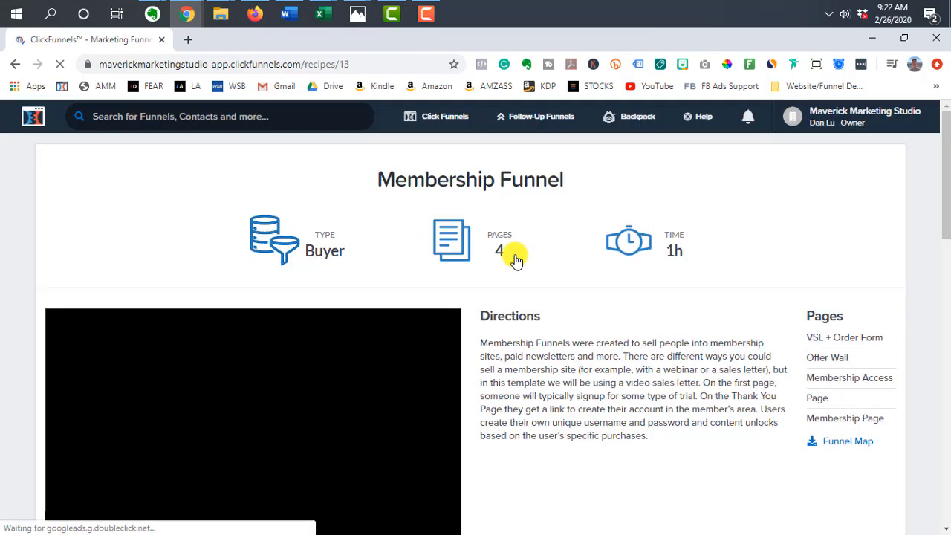
Examine the Membership Funnel recipe's directions, page list, and free and premium templates.
scroll(545, 267, down, 1)
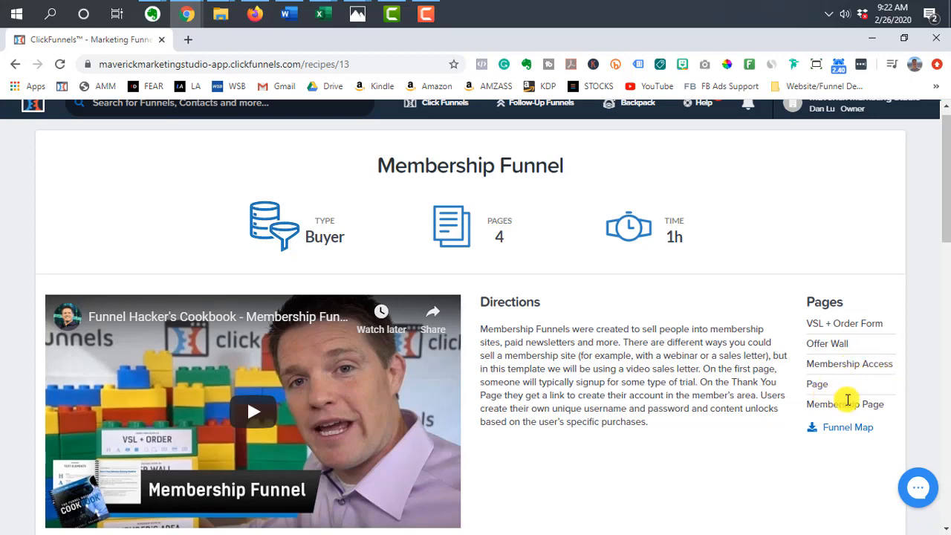
scroll(471, 287, down, 3)
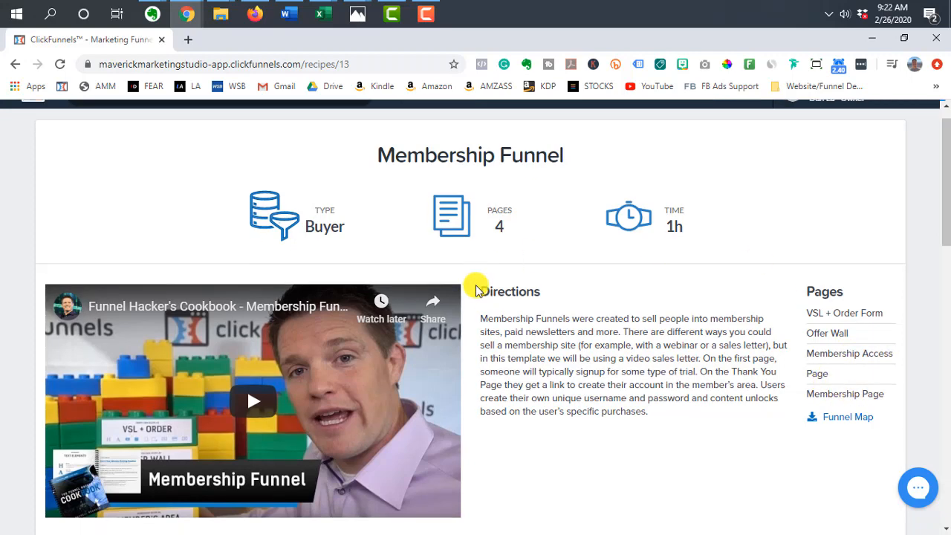
scroll(475, 288, down, 2)
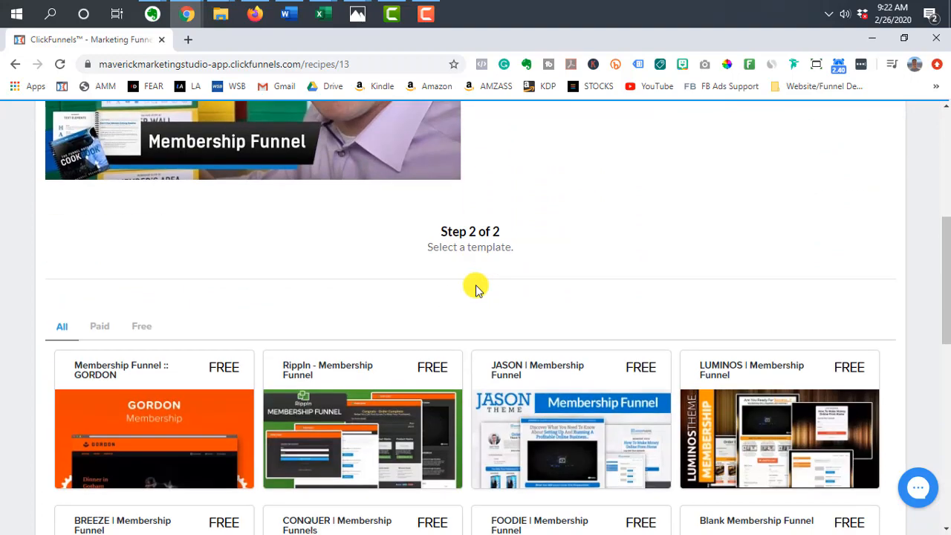
scroll(475, 288, down, 2)
scroll(477, 290, up, 5)
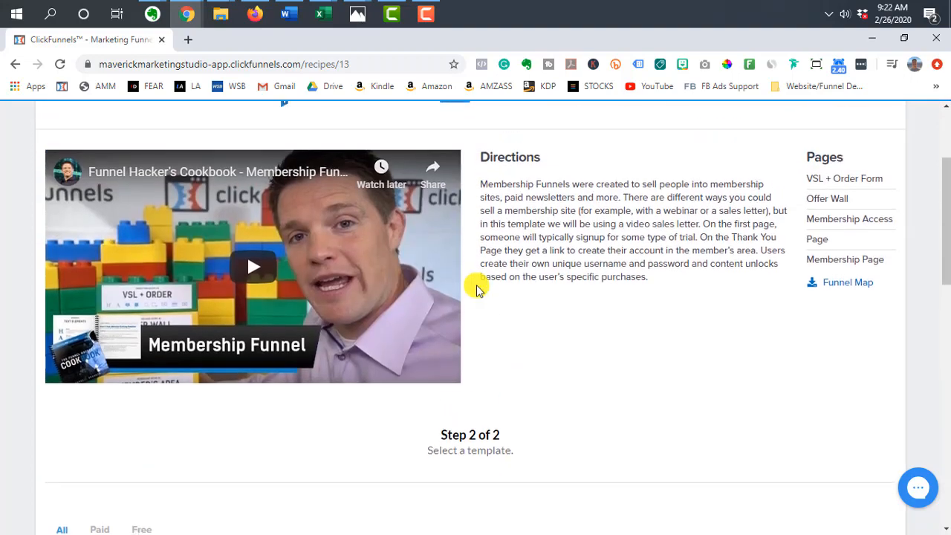
scroll(564, 288, up, 2)
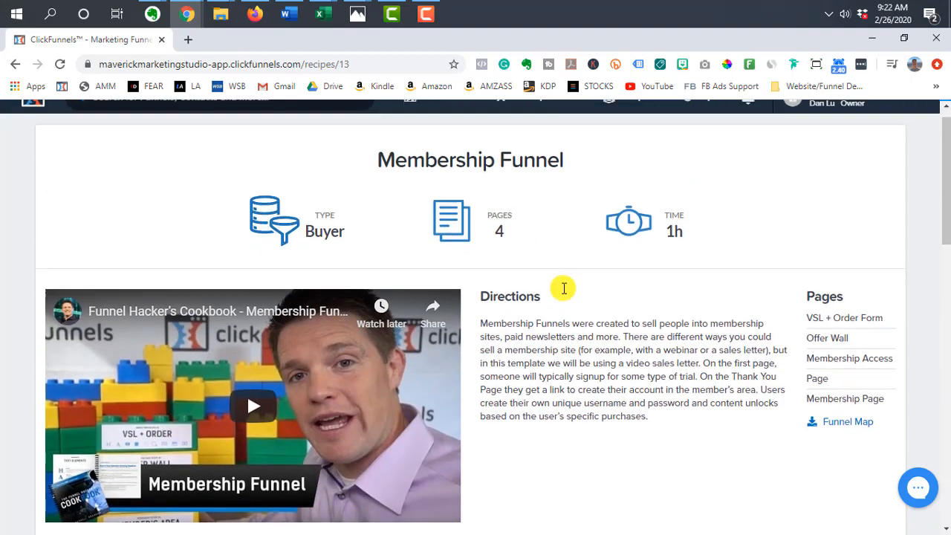
scroll(562, 287, down, 6)
scroll(564, 292, down, 6)
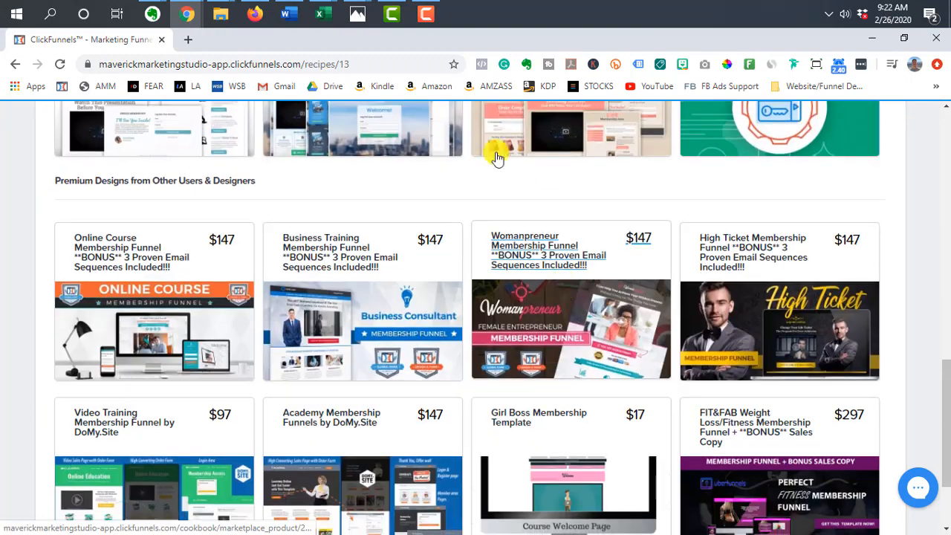
scroll(547, 264, down, 2)
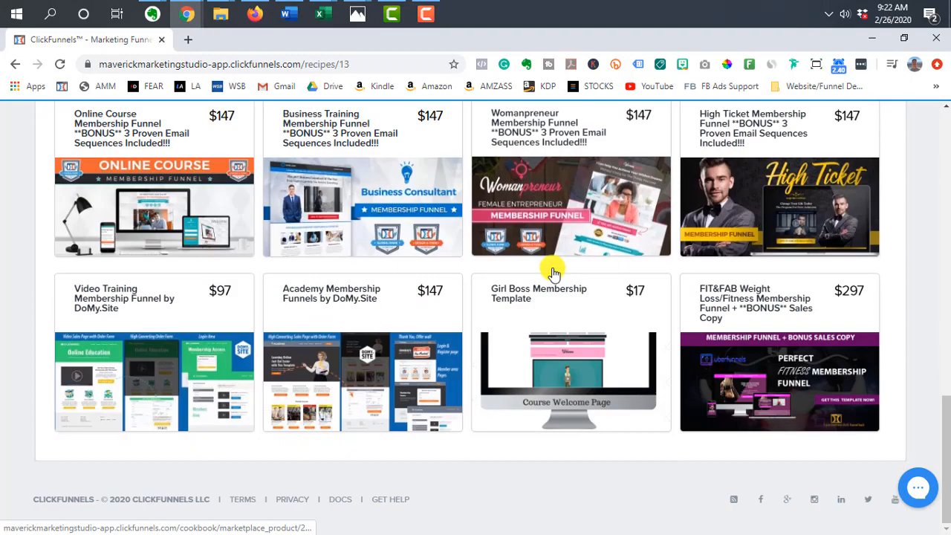
scroll(539, 280, up, 14)
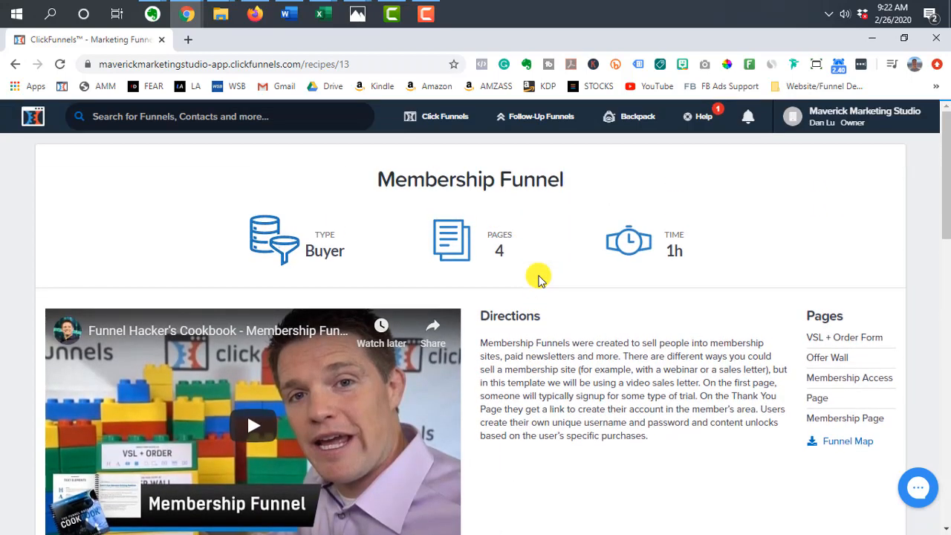
Search the account for "funnel d" and open the Funnel Designer Secrets funnel.
mouse_move(448, 136)
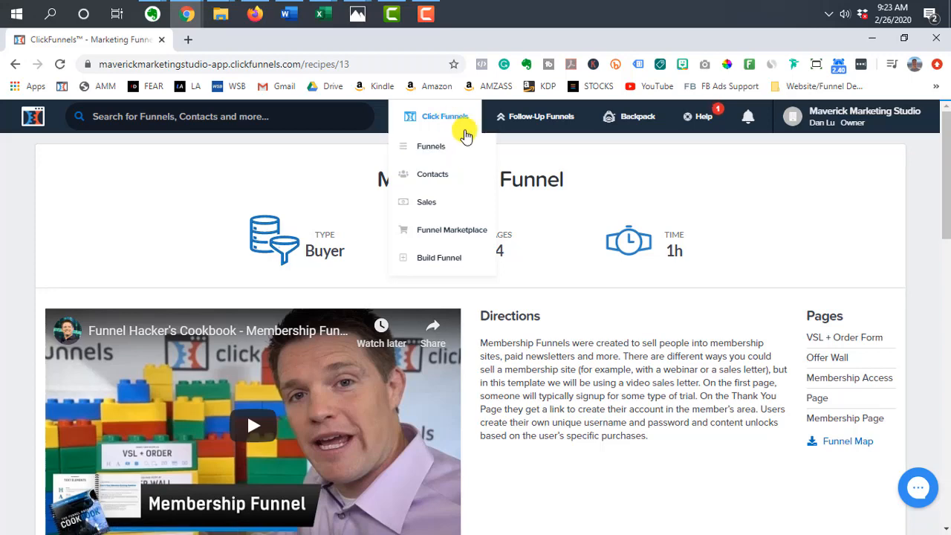
click(334, 123)
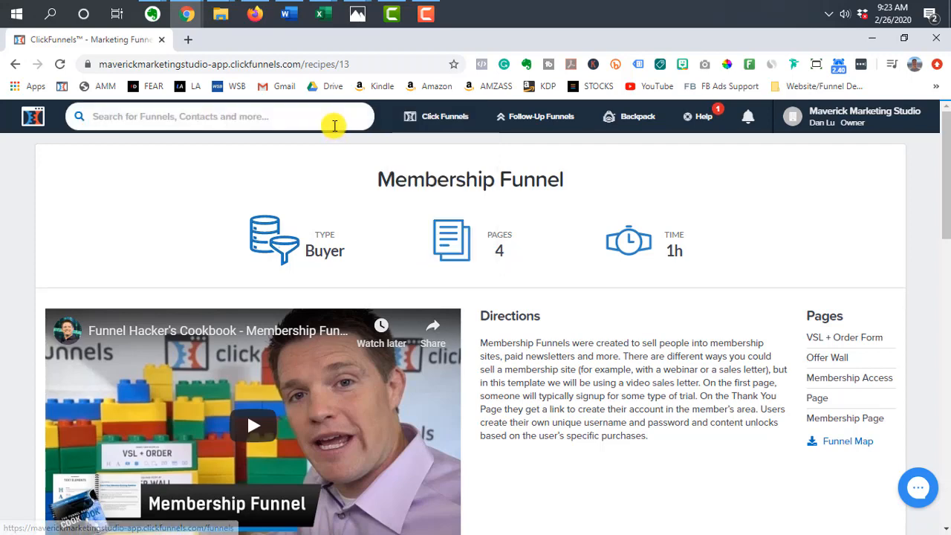
text(funnel d)
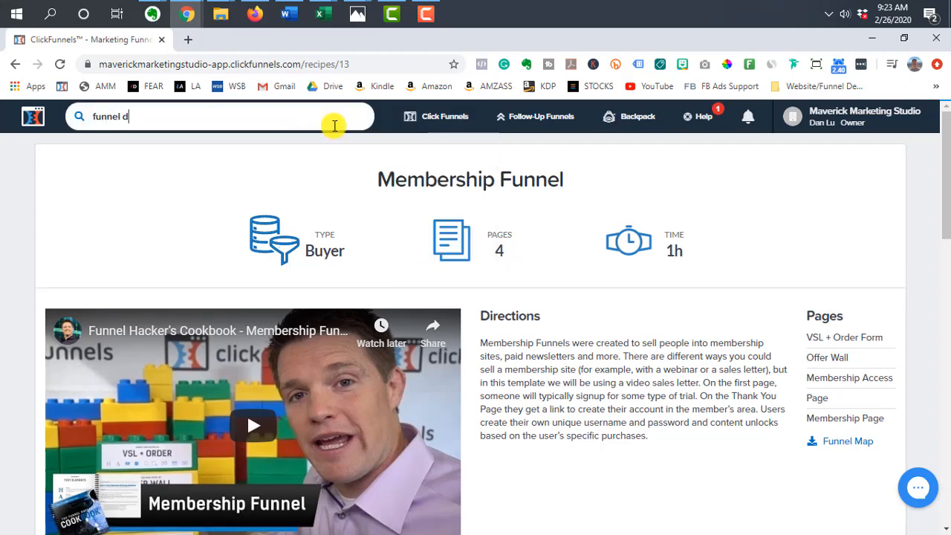
click(211, 178)
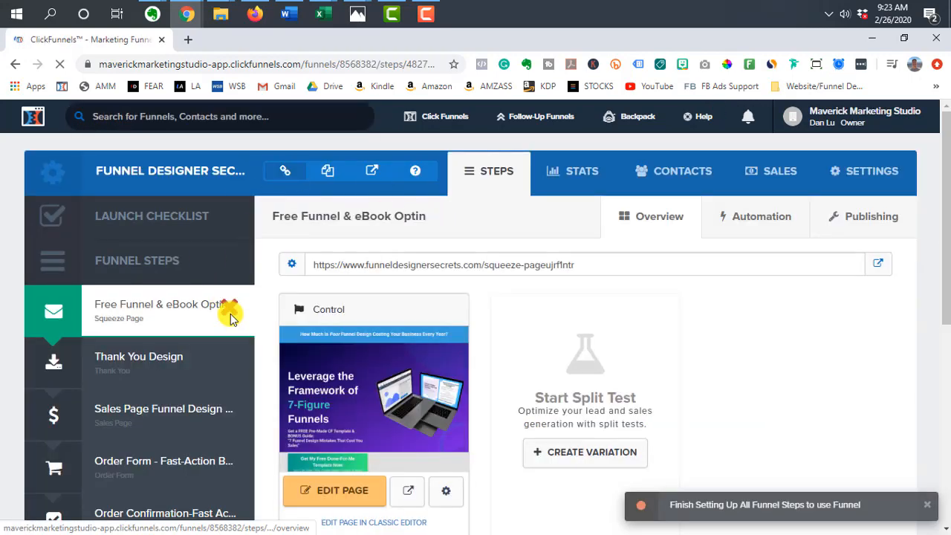
Review the funnel's list of steps from the Free Funnel & eBook Optin to the Membership Area Access page.
scroll(231, 319, down, 4)
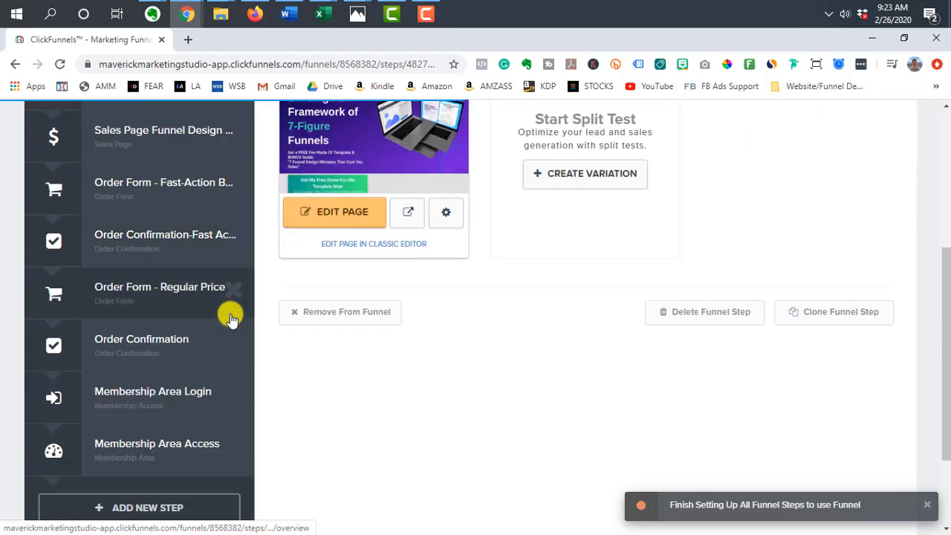
scroll(231, 319, up, 3)
scroll(231, 319, up, 1)
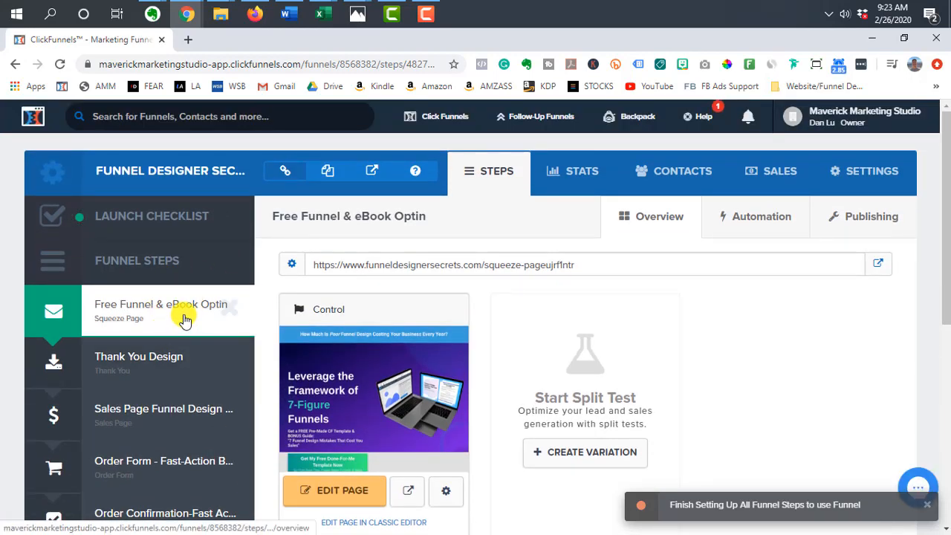
scroll(184, 316, down, 4)
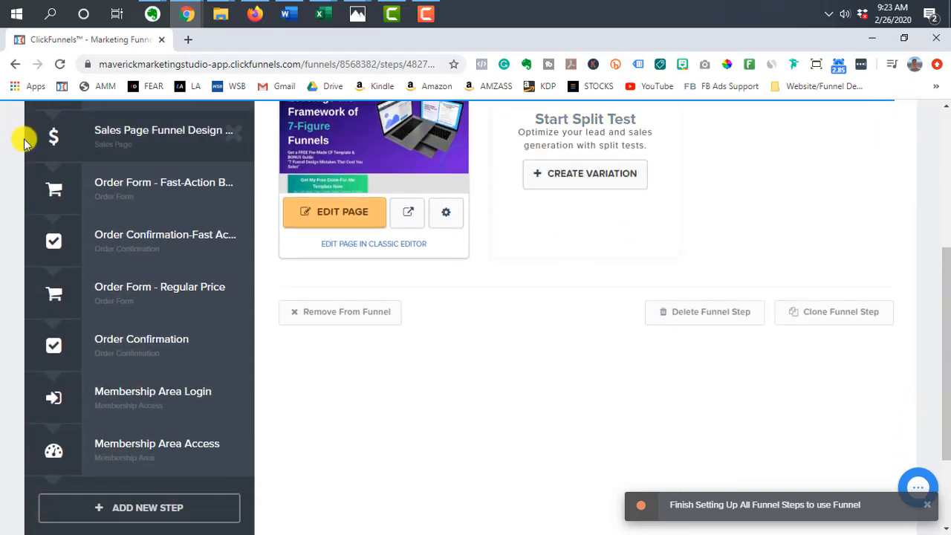
scroll(171, 312, down, 2)
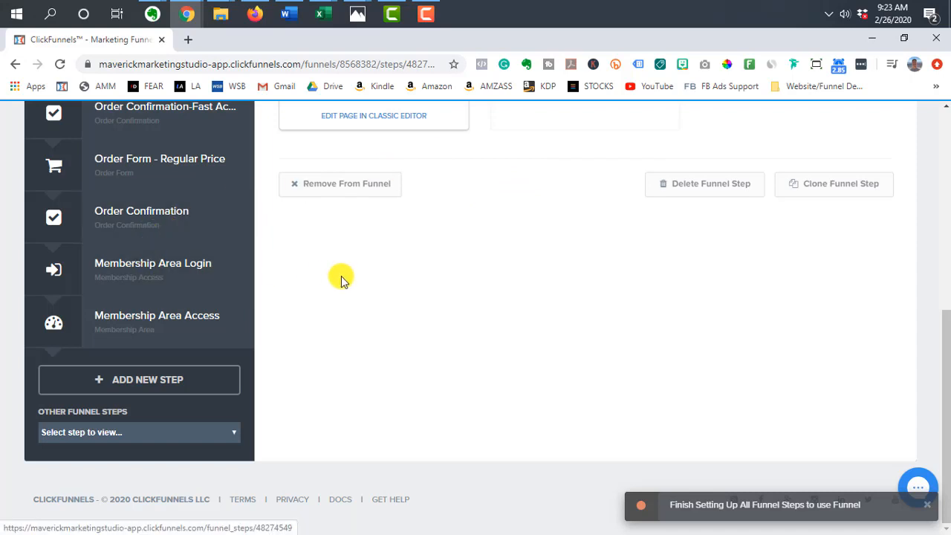
scroll(427, 285, up, 5)
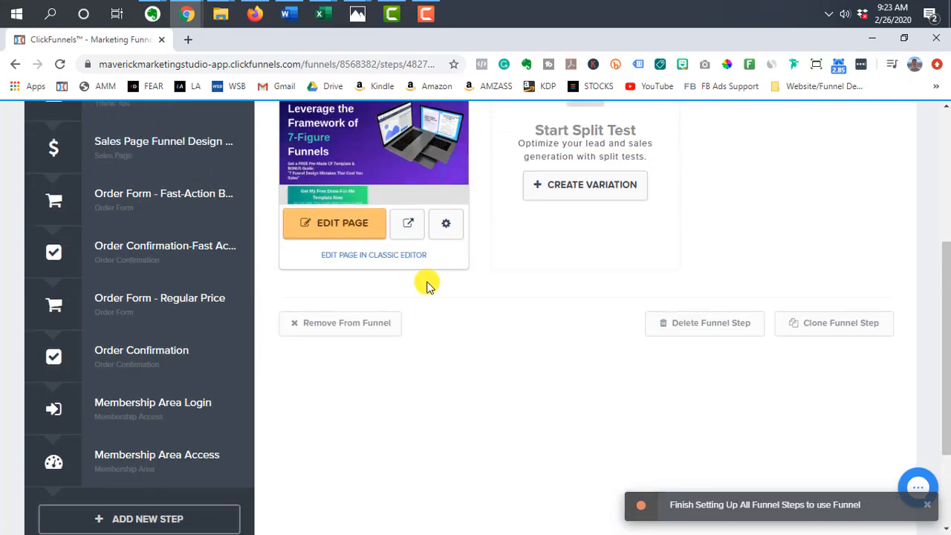
scroll(427, 285, down, 5)
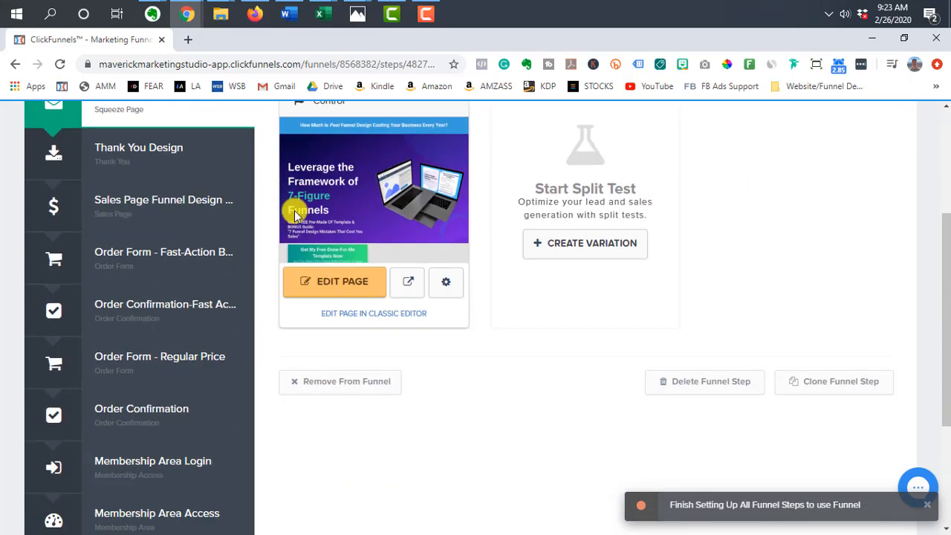
Open the Membership Area Login step, review its page settings for name, domain, path and version history, and close them.
click(149, 266)
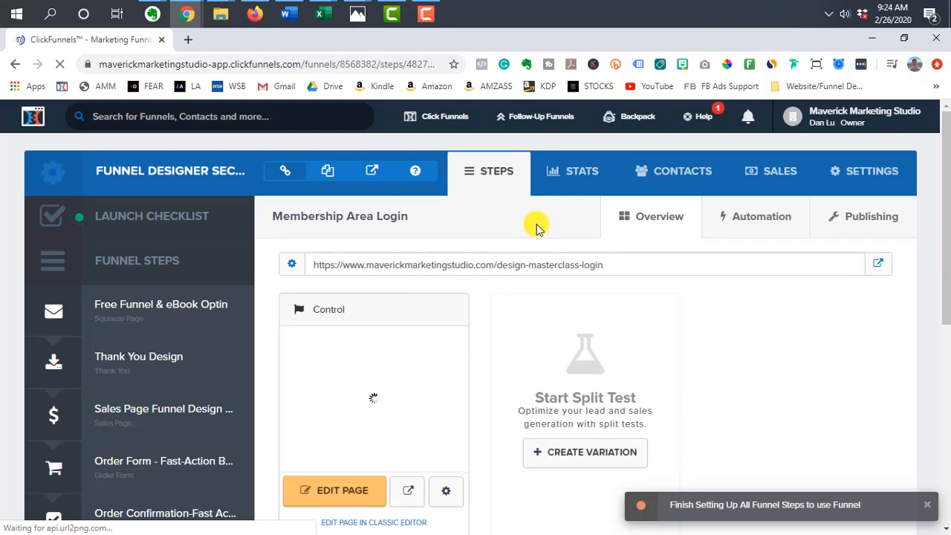
scroll(537, 227, down, 3)
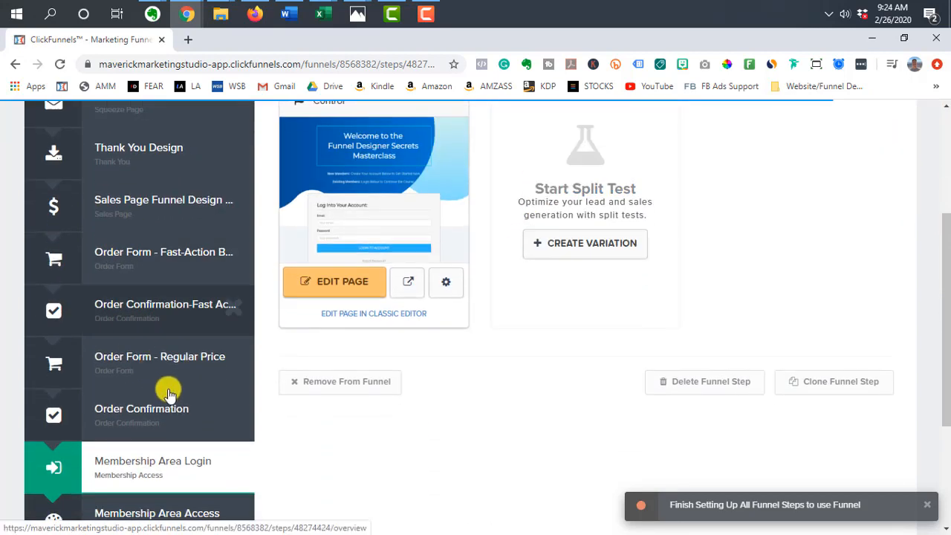
click(452, 283)
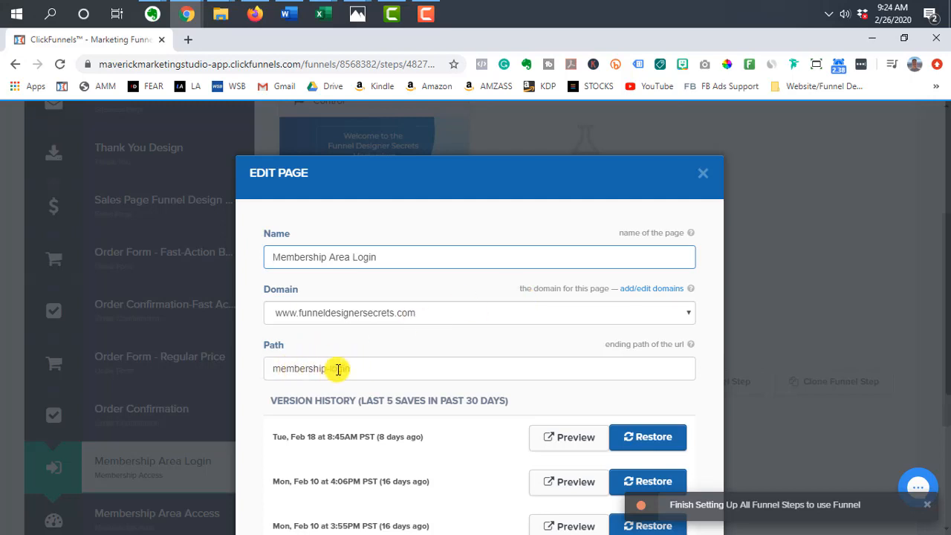
scroll(348, 365, down, 2)
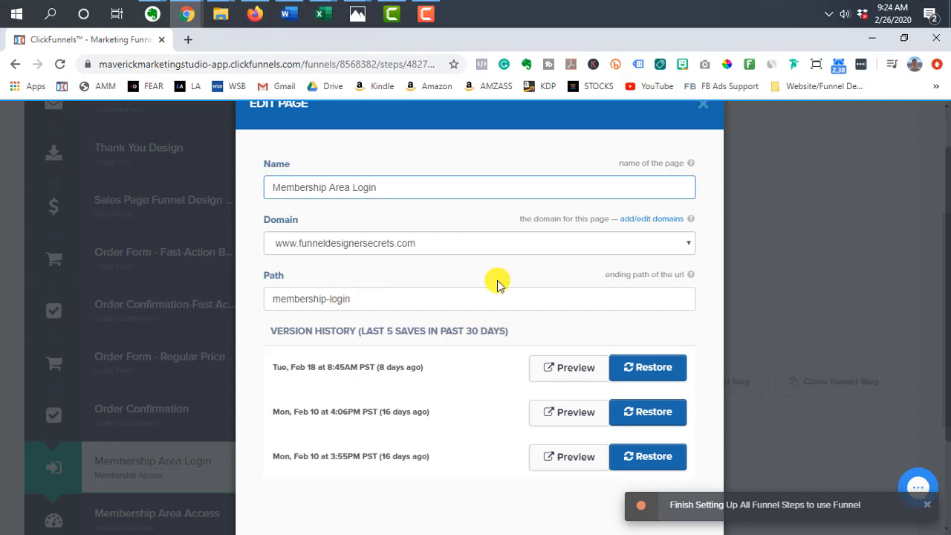
scroll(552, 272, down, 4)
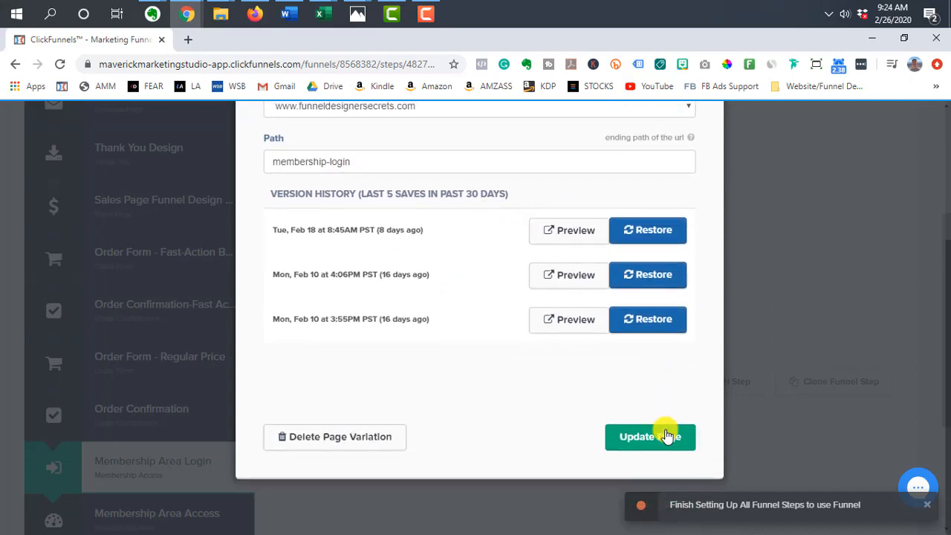
click(668, 440)
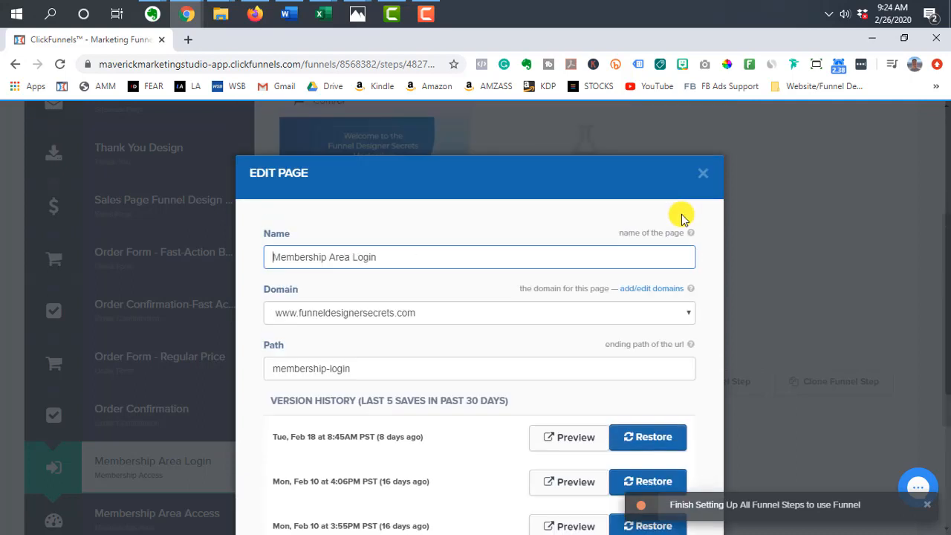
click(702, 174)
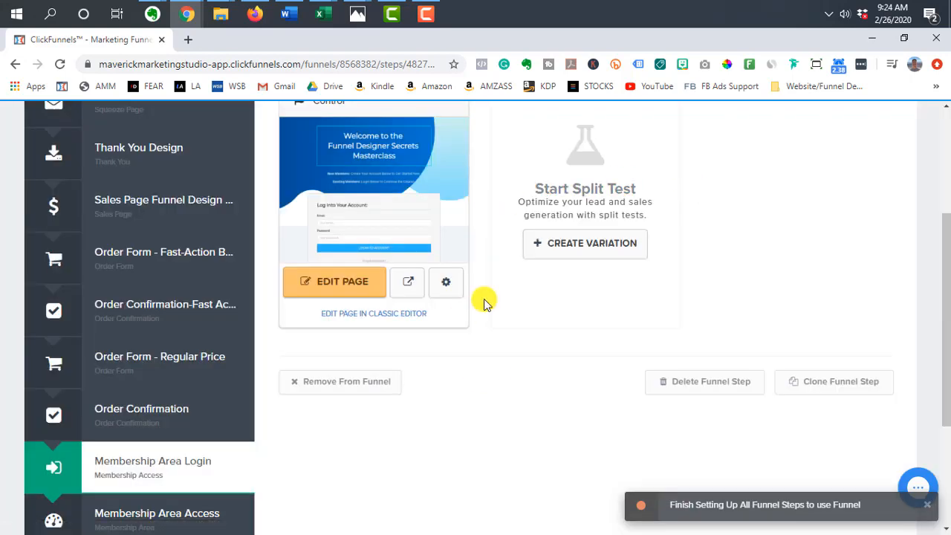
Open the Membership Area Login page in the editor and review its welcome headline, member instructions and account creation form.
click(149, 394)
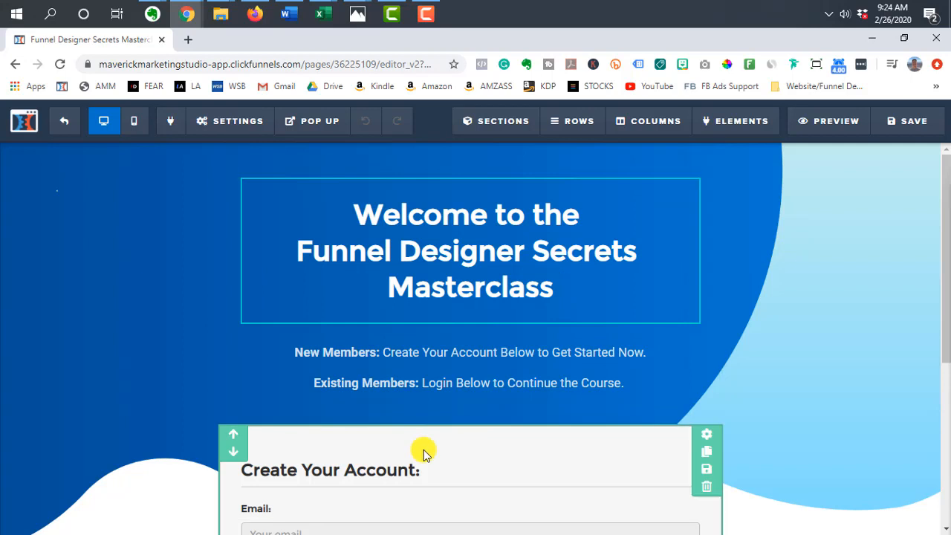
scroll(423, 454, down, 1)
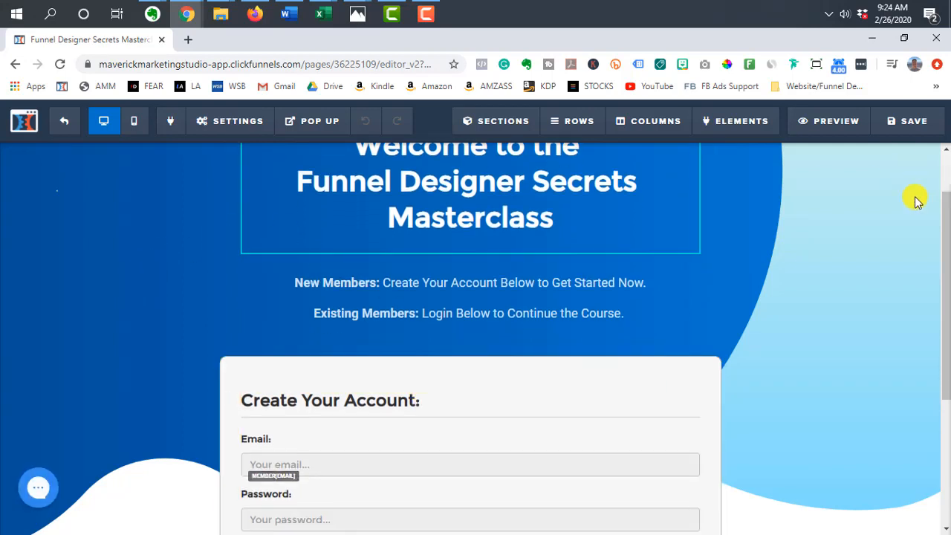
scroll(305, 236, up, 1)
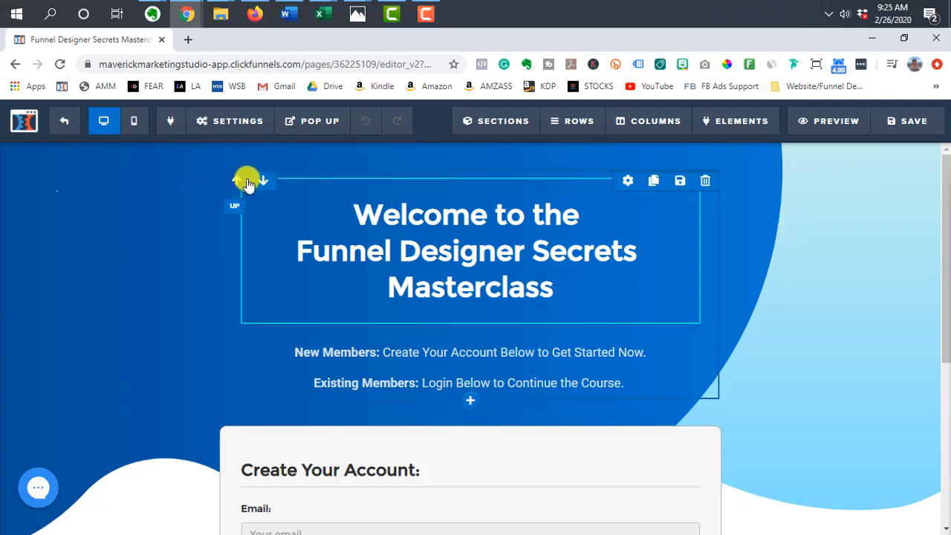
scroll(248, 184, down, 2)
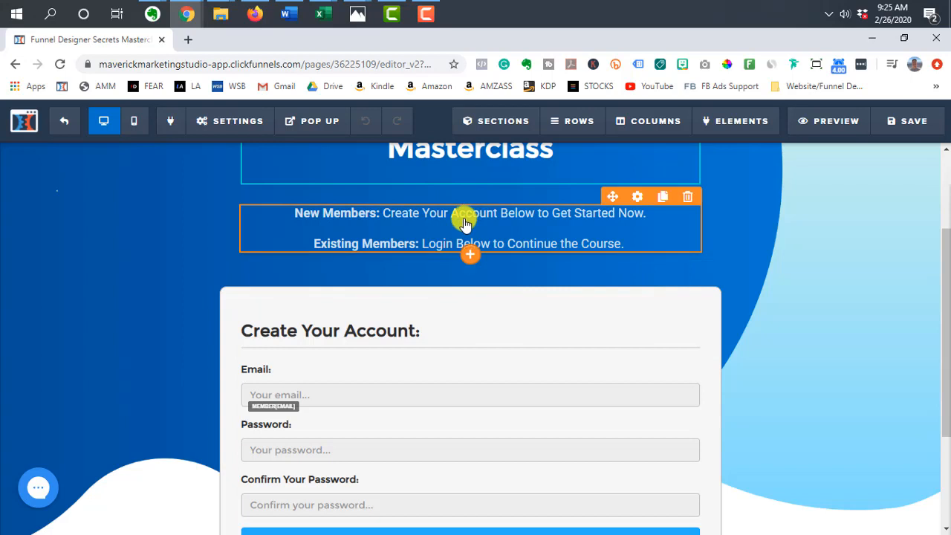
scroll(464, 222, down, 2)
scroll(453, 219, up, 2)
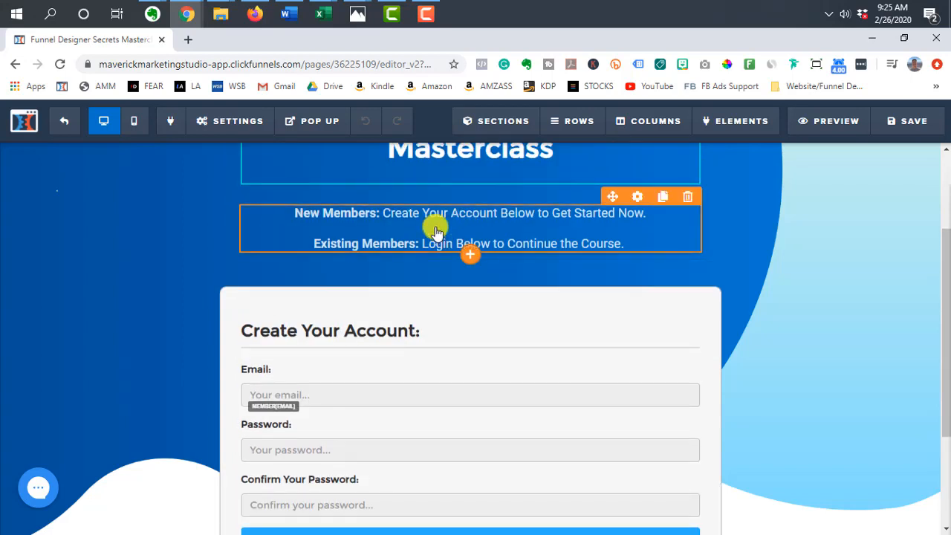
scroll(437, 232, down, 2)
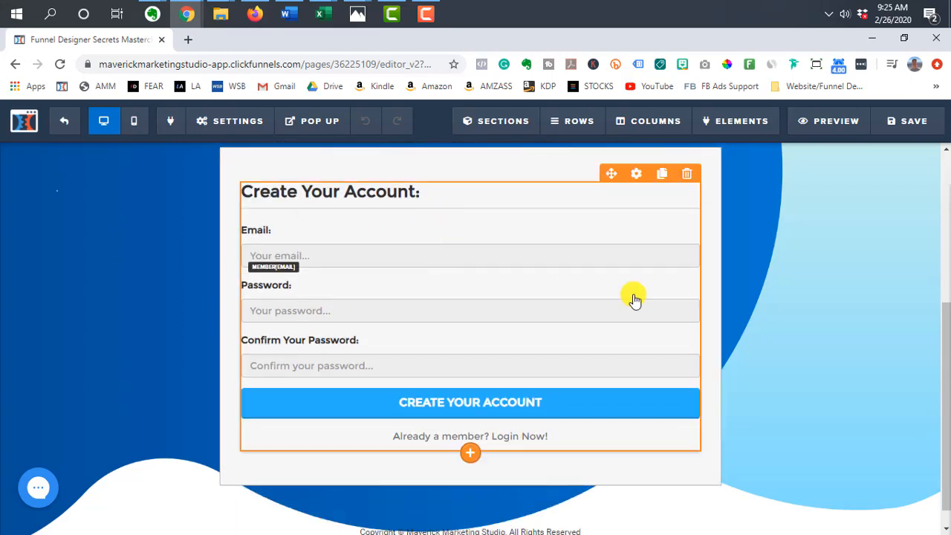
scroll(636, 300, down, 1)
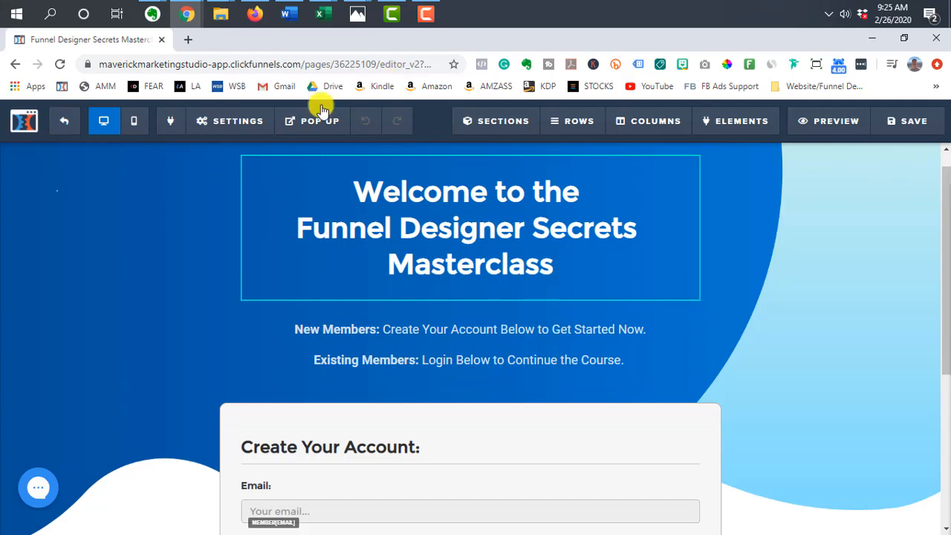
Review the login page's general, background and custom CSS settings, closing each without changes.
mouse_move(230, 121)
click(245, 318)
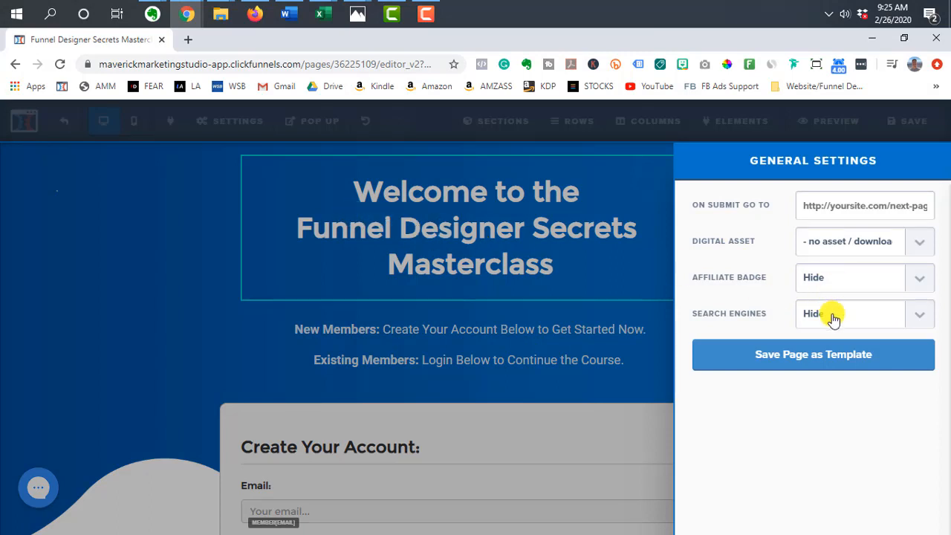
click(206, 185)
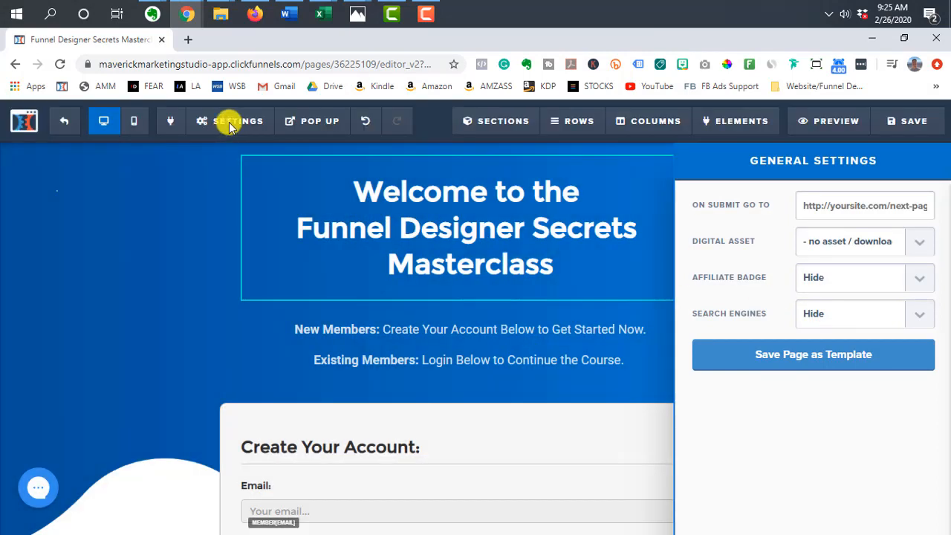
mouse_move(230, 126)
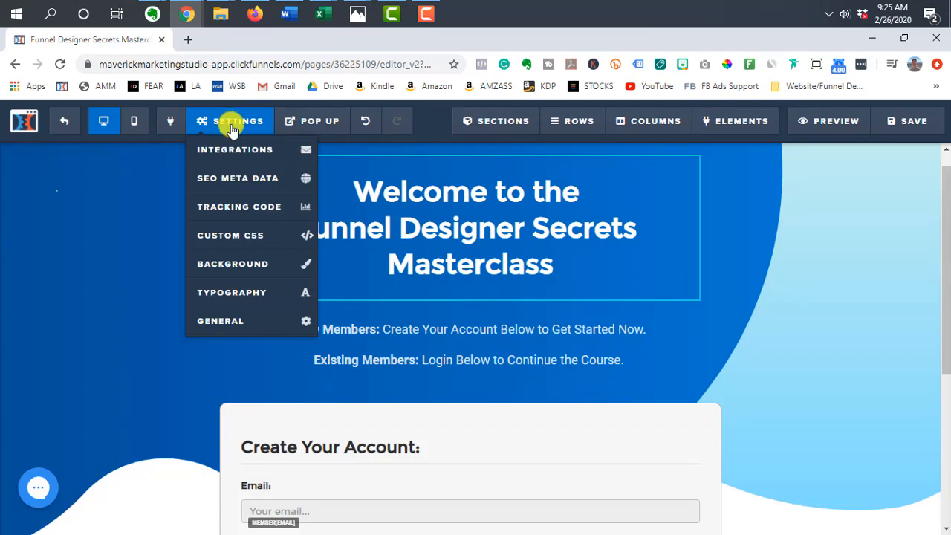
click(232, 264)
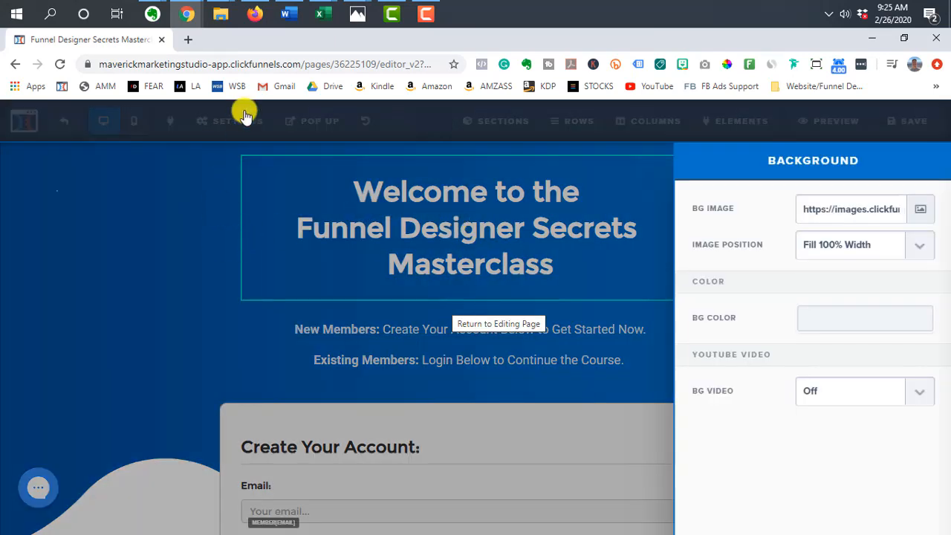
click(242, 130)
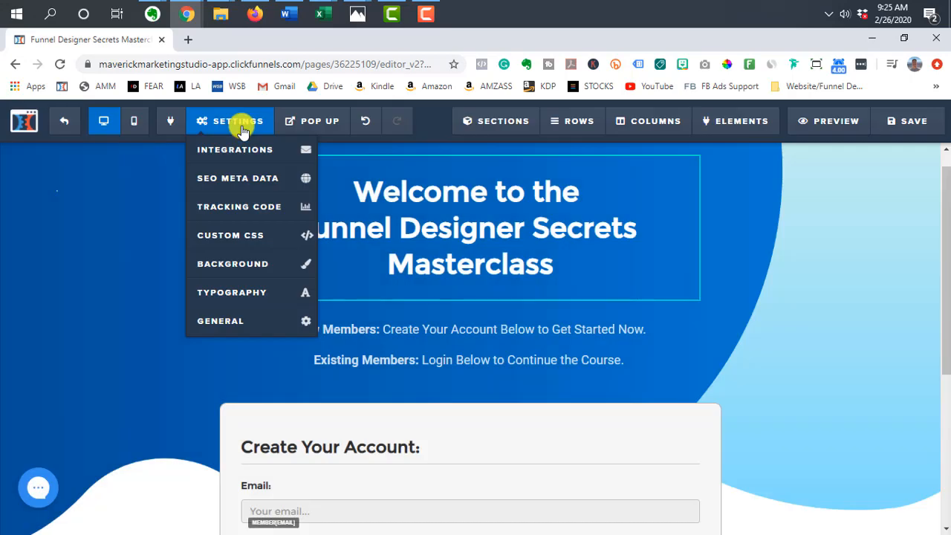
click(233, 236)
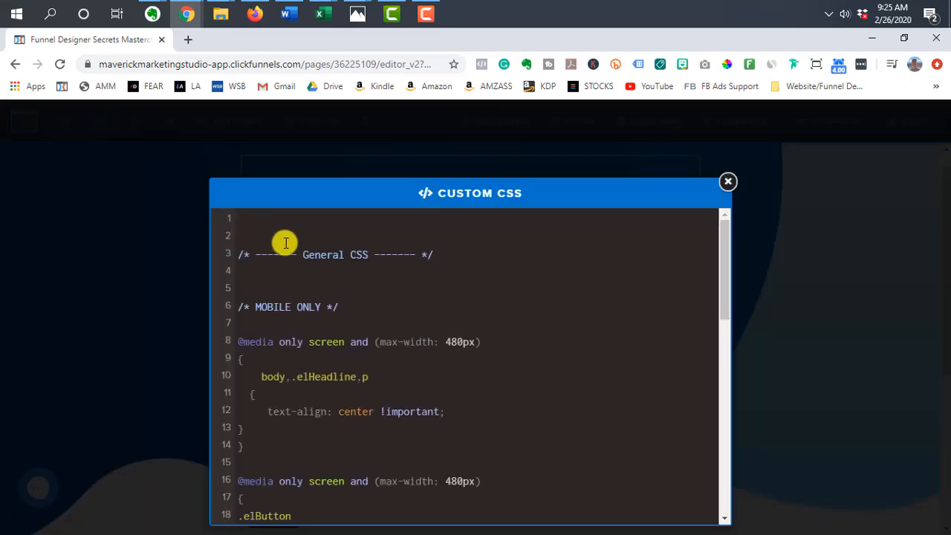
click(171, 283)
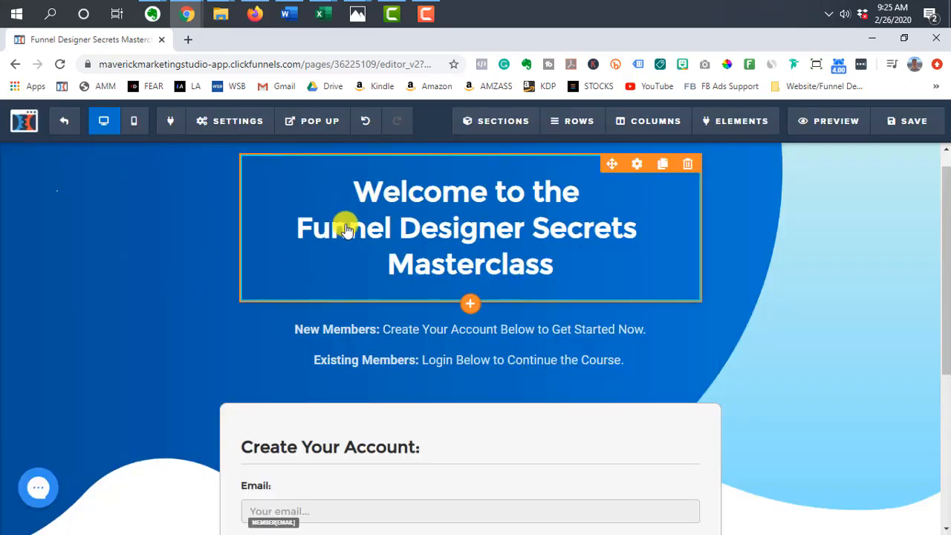
Review the SEO meta data title of the login page and close it.
scroll(475, 299, down, 3)
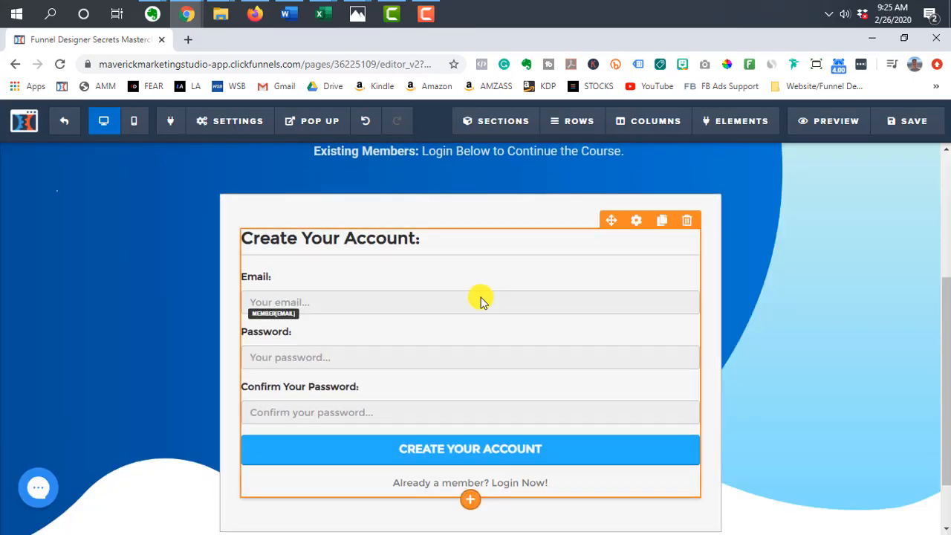
scroll(482, 299, up, 3)
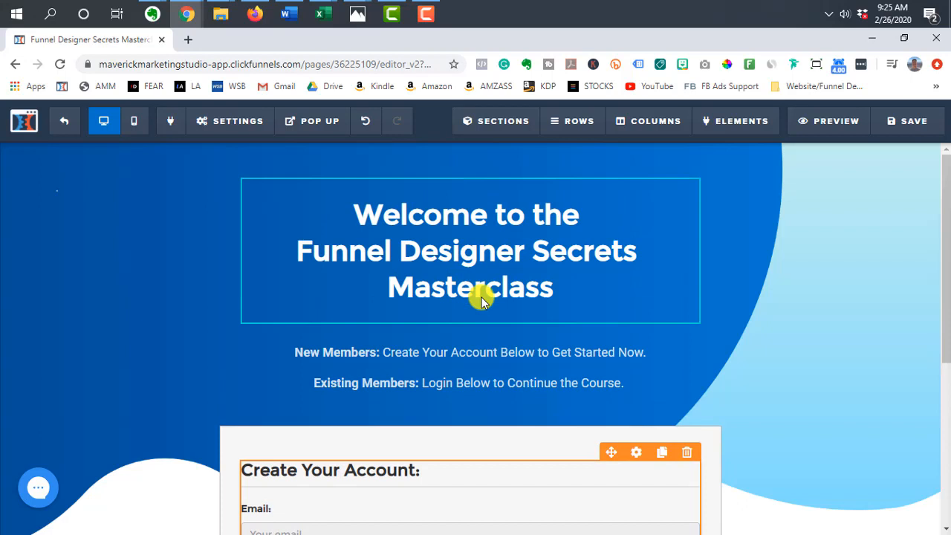
click(223, 128)
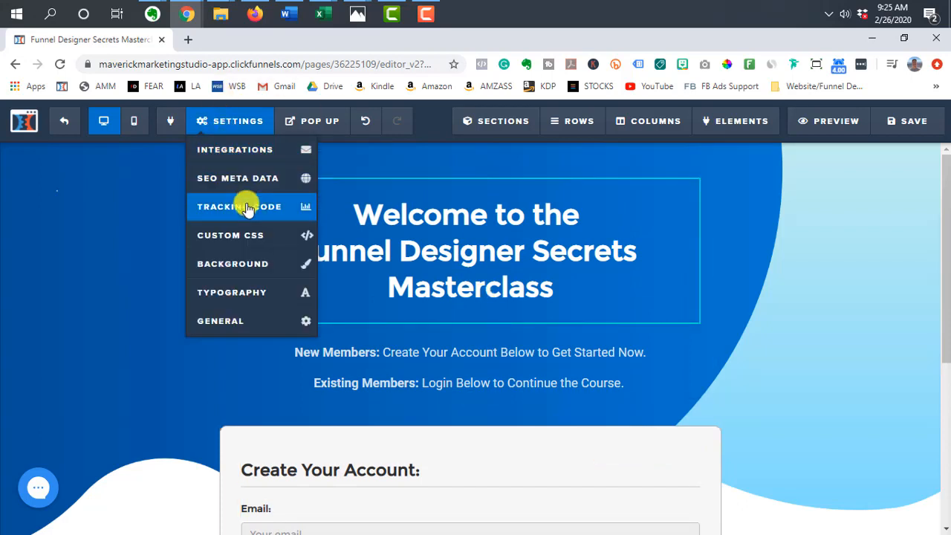
mouse_move(223, 121)
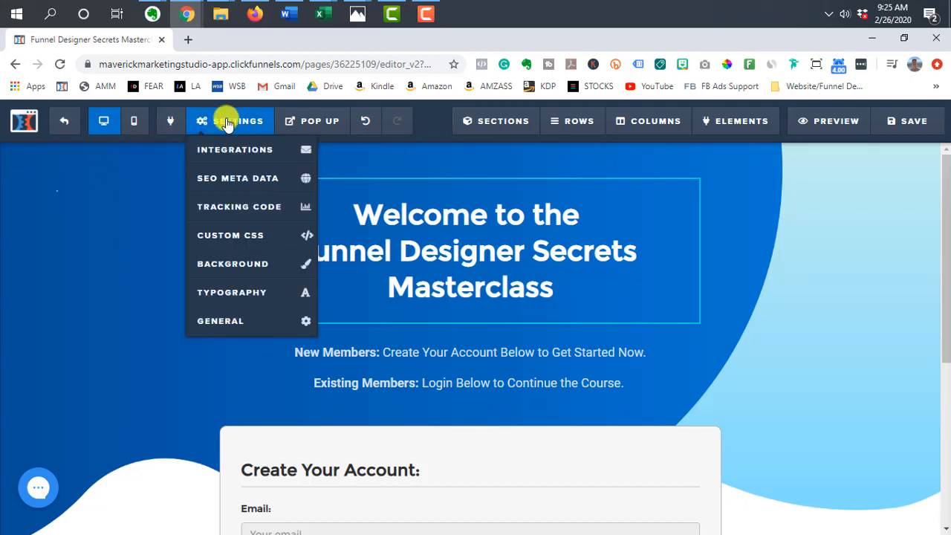
click(243, 180)
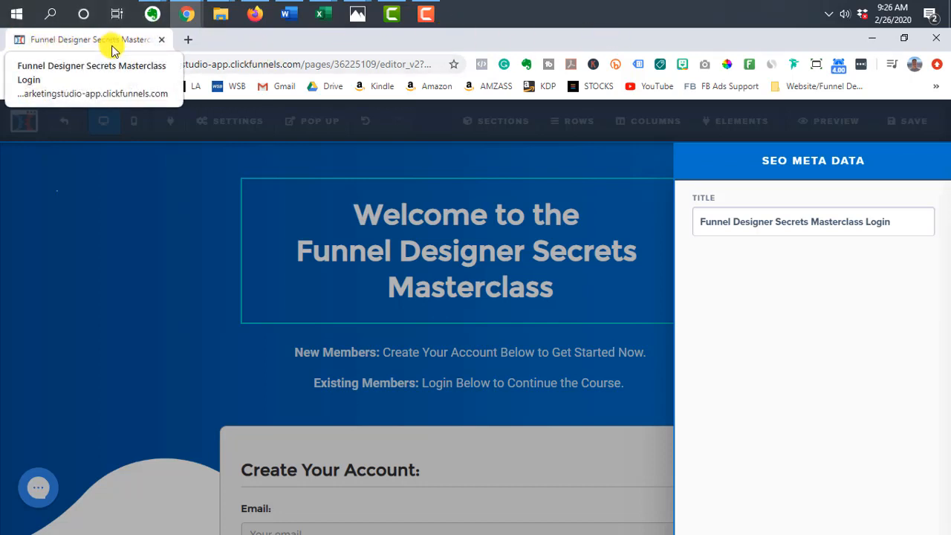
click(141, 215)
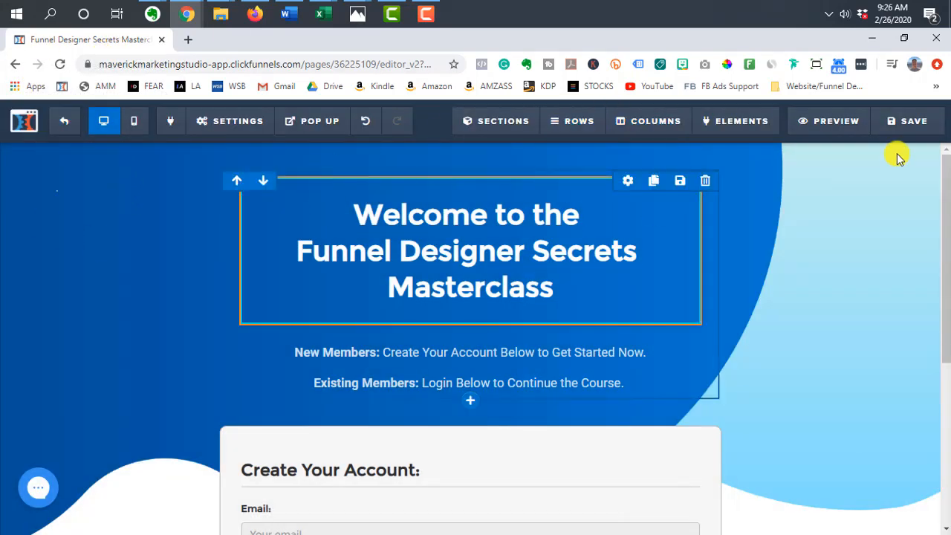
Return to the funnel steps, open Membership Area Access, and review its login URL, secret sign-up URL and lesson list.
click(63, 122)
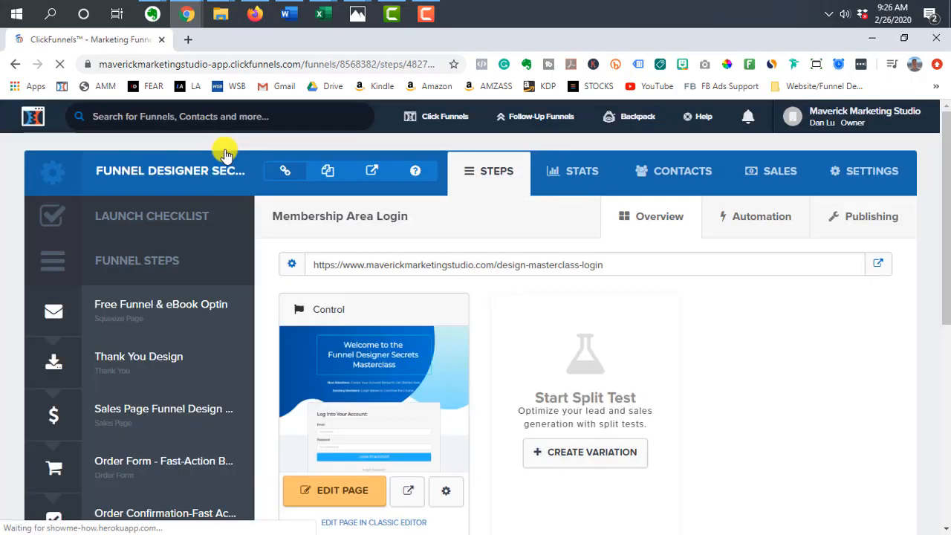
scroll(267, 264, down, 4)
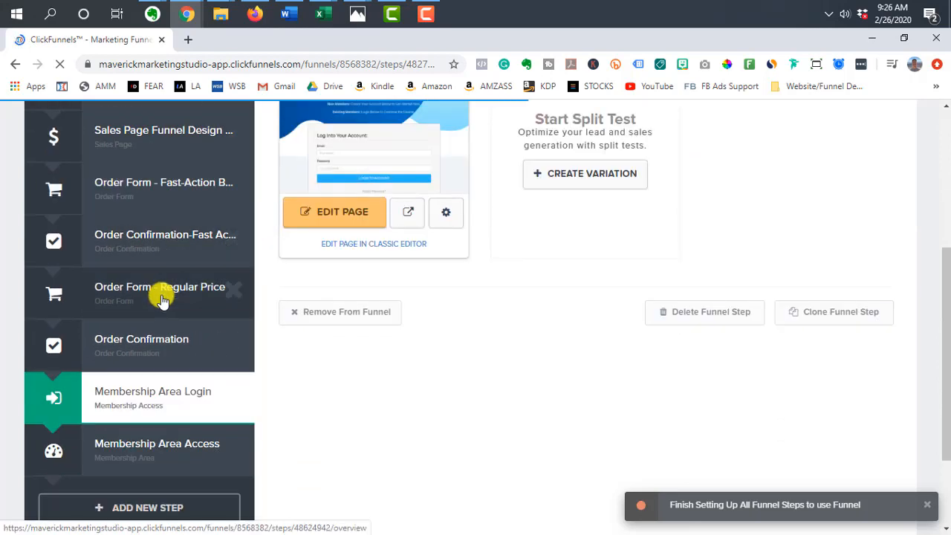
click(149, 451)
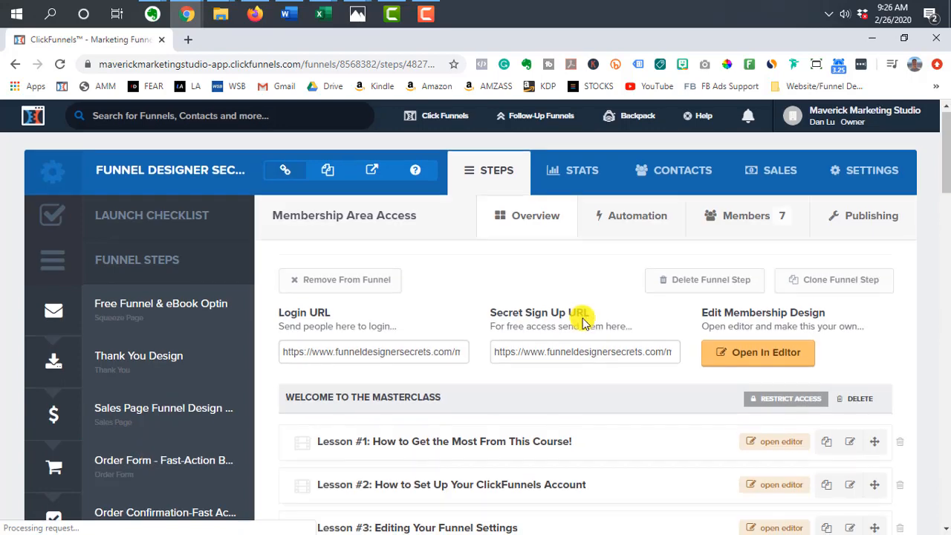
scroll(573, 314, down, 2)
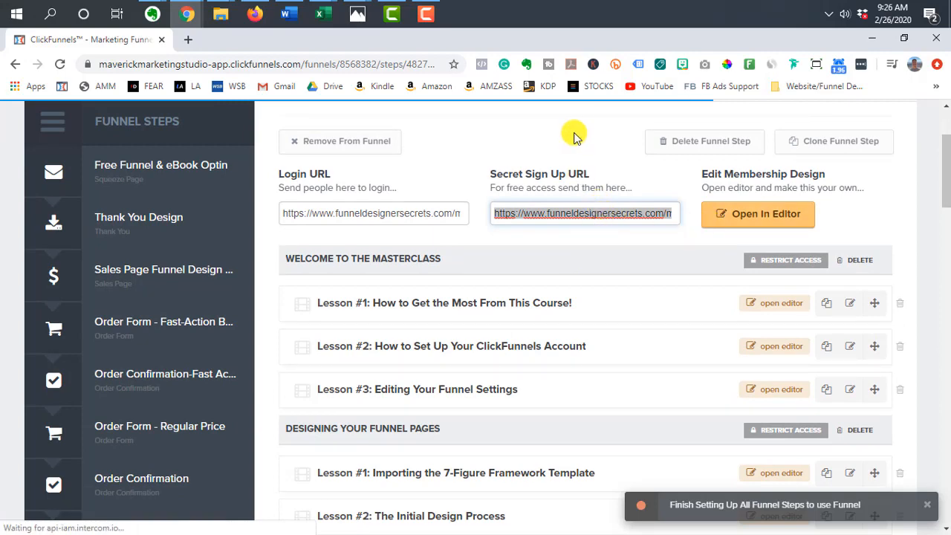
scroll(578, 152, up, 2)
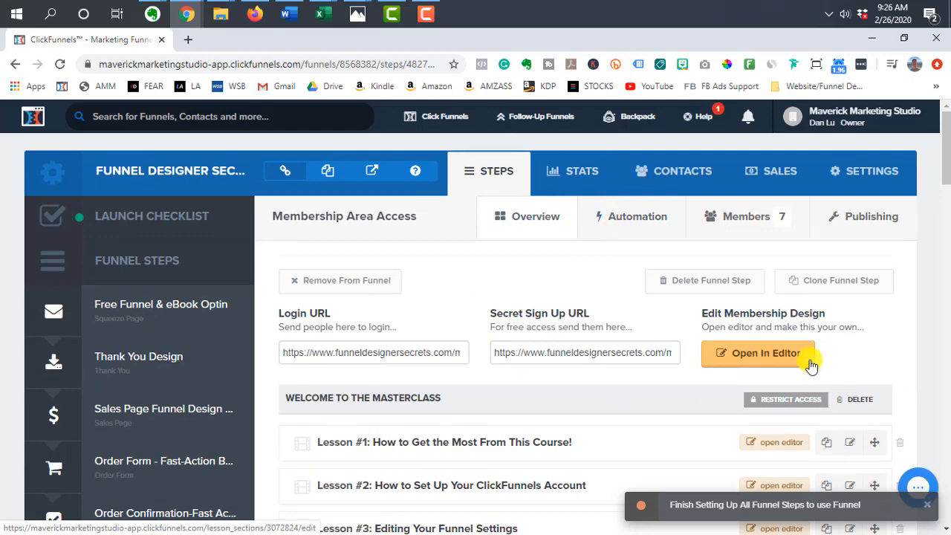
Open the membership design in the editor and look over its header, category navigation and lesson area.
click(773, 360)
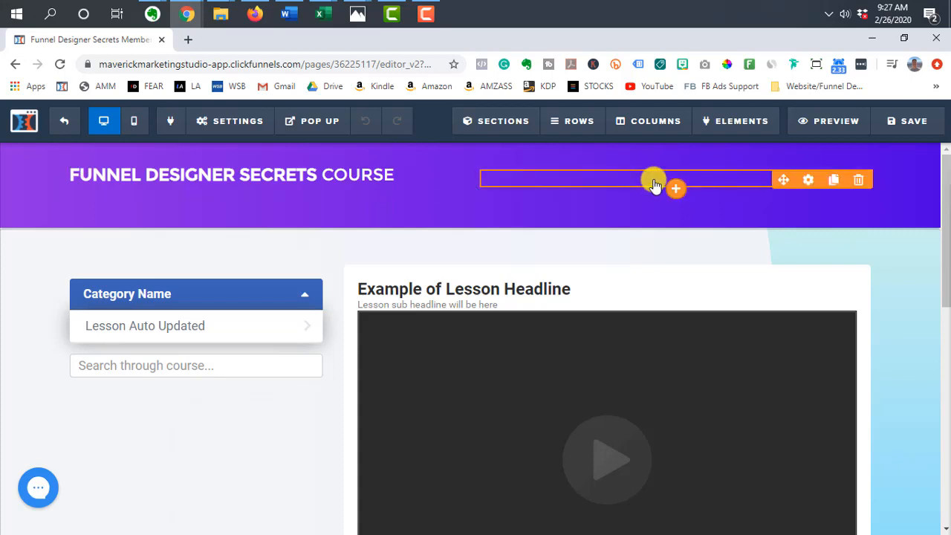
scroll(654, 214, down, 2)
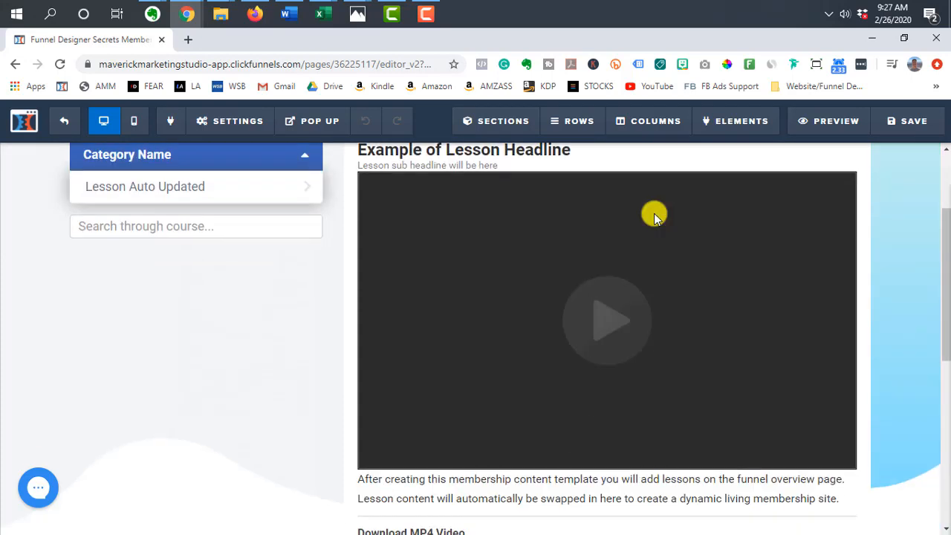
scroll(654, 216, up, 1)
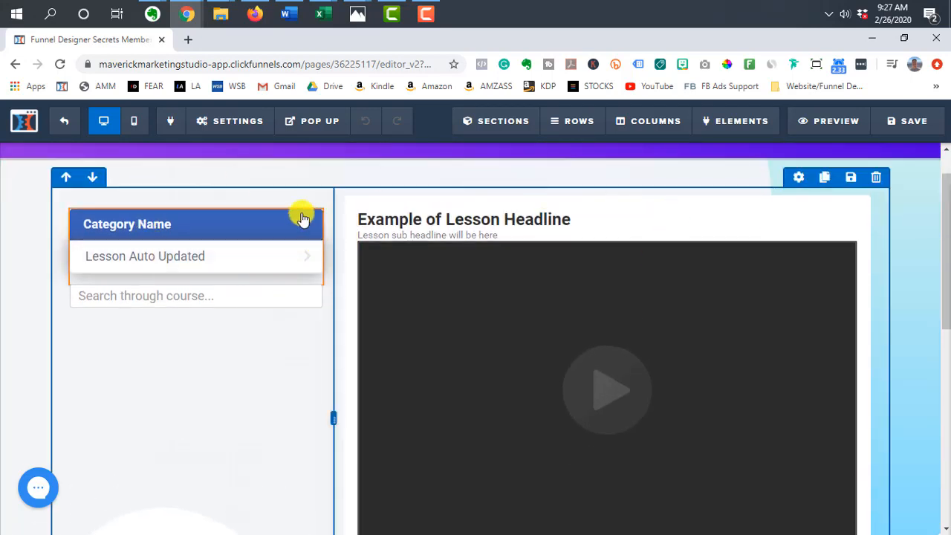
Examine the membership navigation element's settings, themes and advanced styles, close them, and view the page down to the footer.
mouse_move(255, 206)
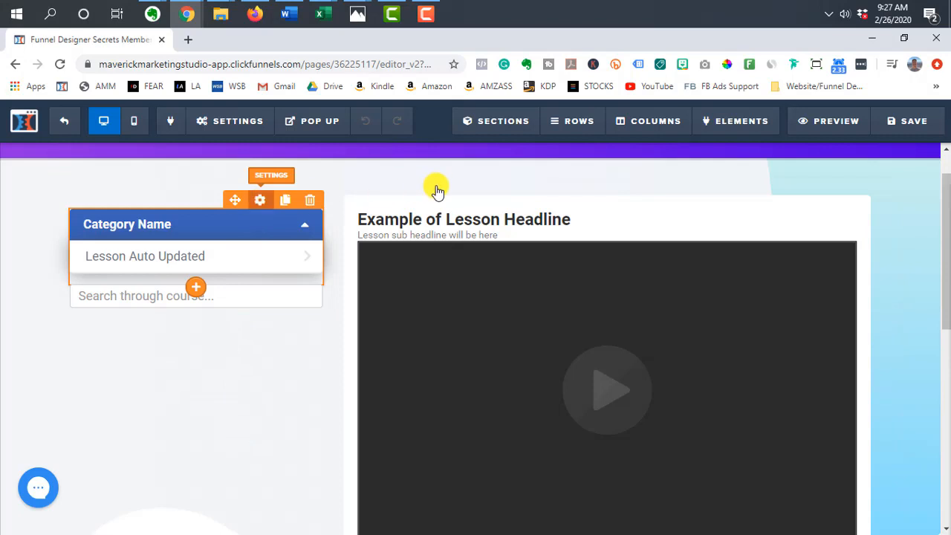
scroll(823, 319, down, 1)
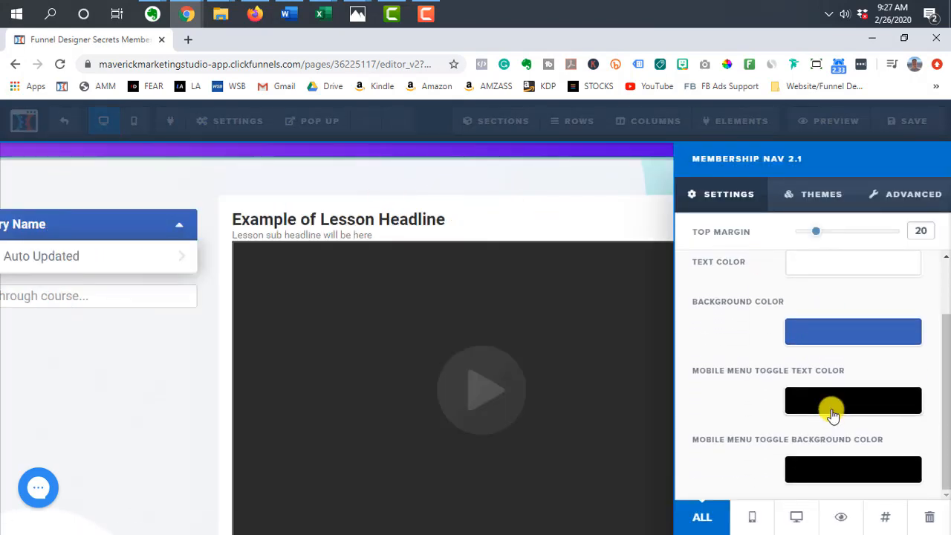
scroll(810, 298, up, 1)
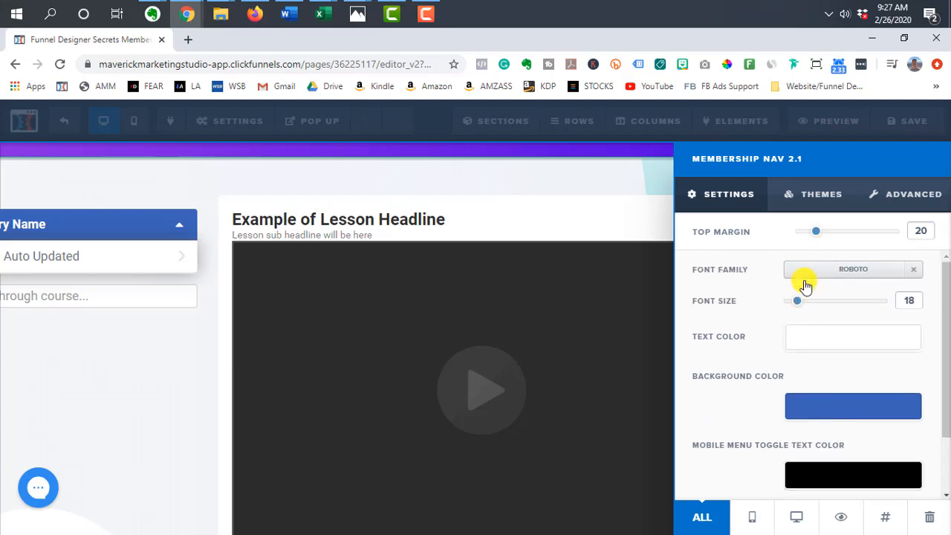
click(808, 202)
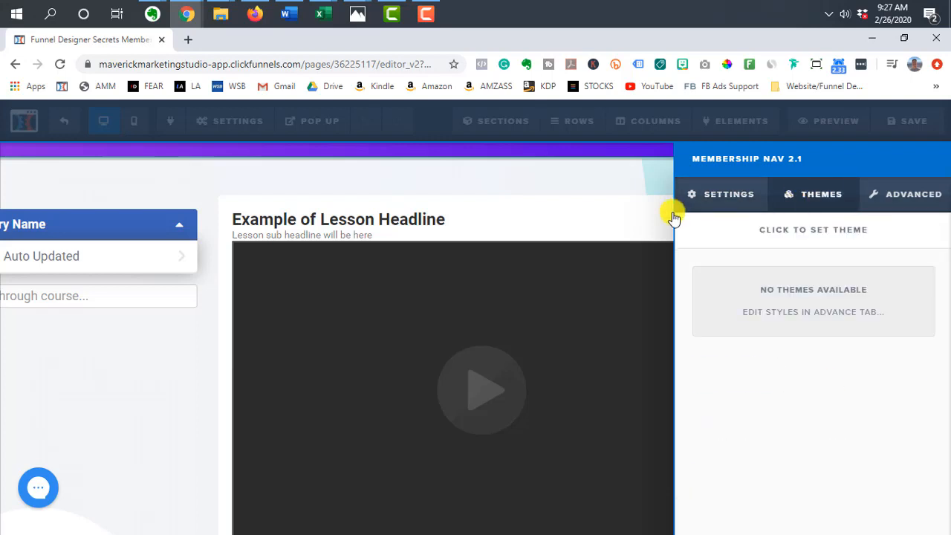
click(884, 197)
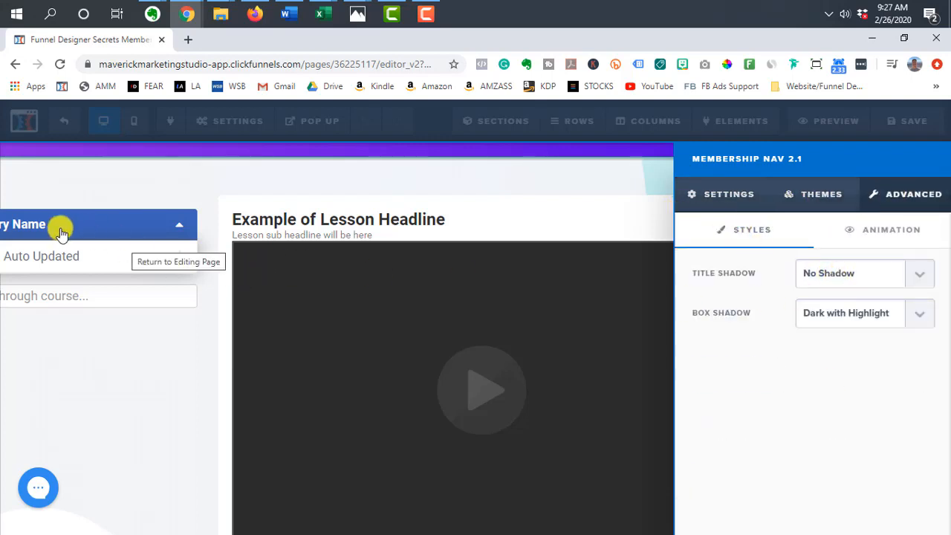
click(191, 349)
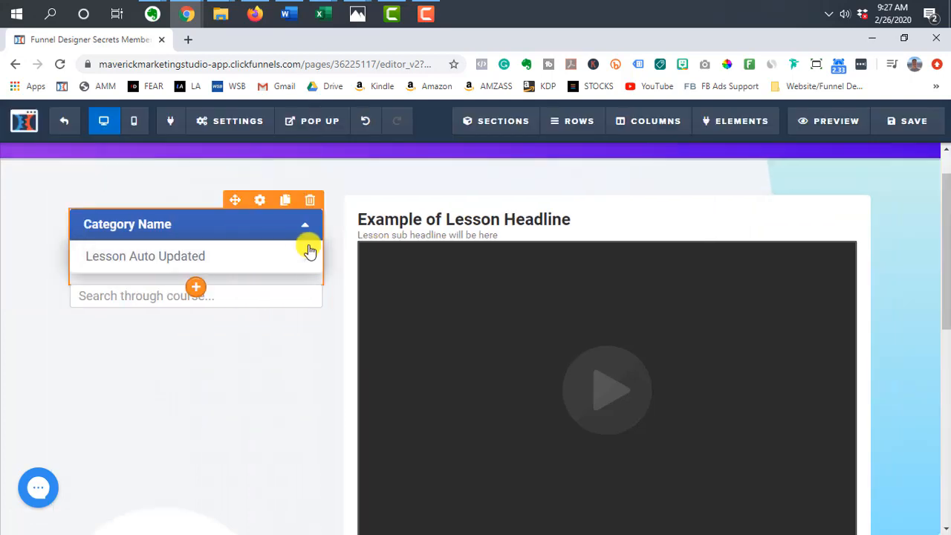
scroll(725, 244, down, 5)
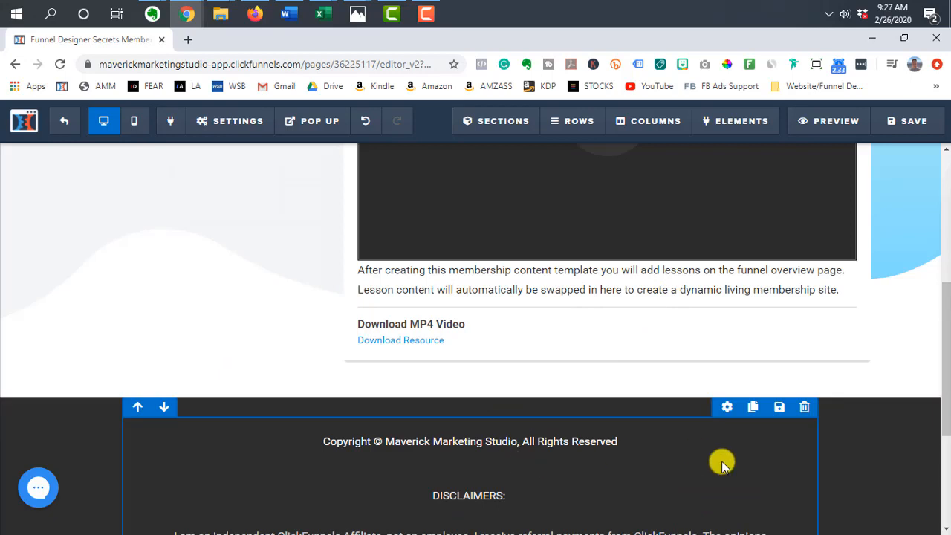
Review the SEO meta data title of the membership area page and close it.
scroll(721, 462, up, 15)
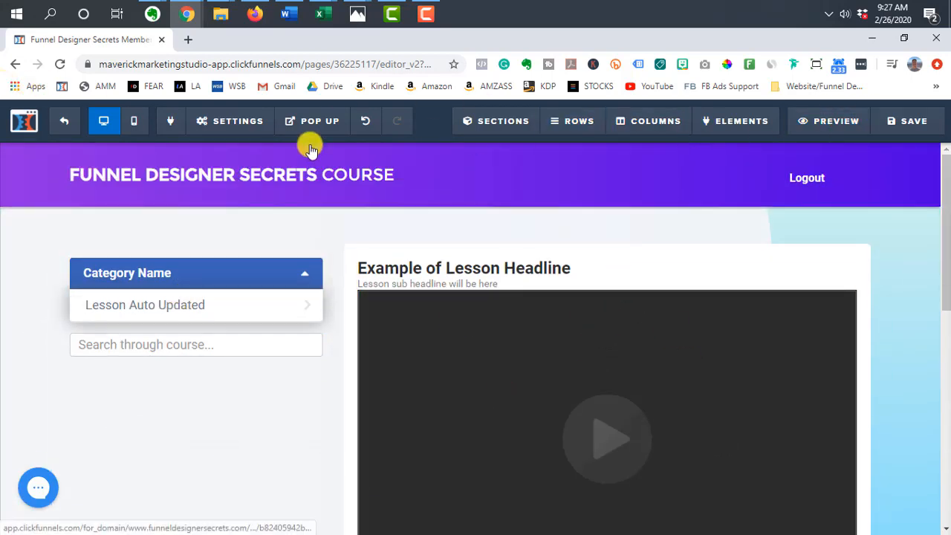
mouse_move(257, 128)
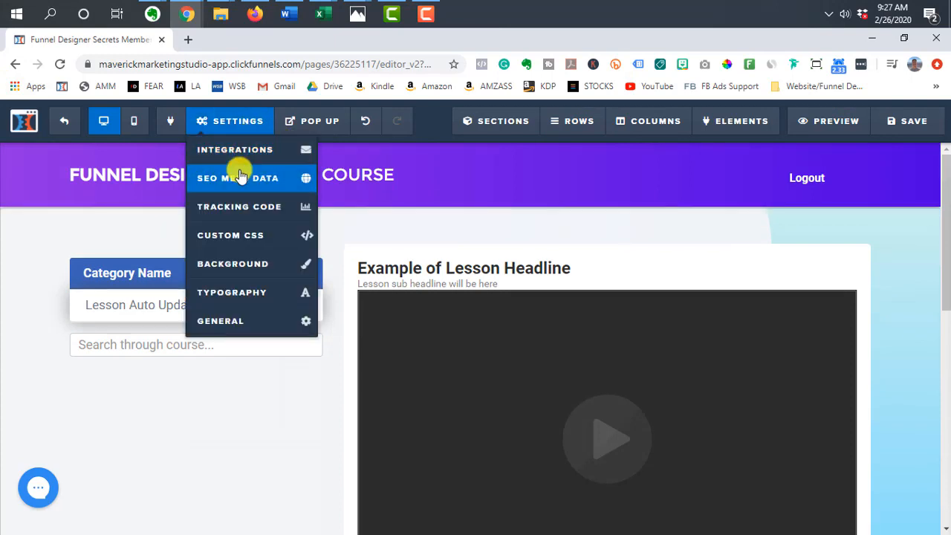
click(240, 178)
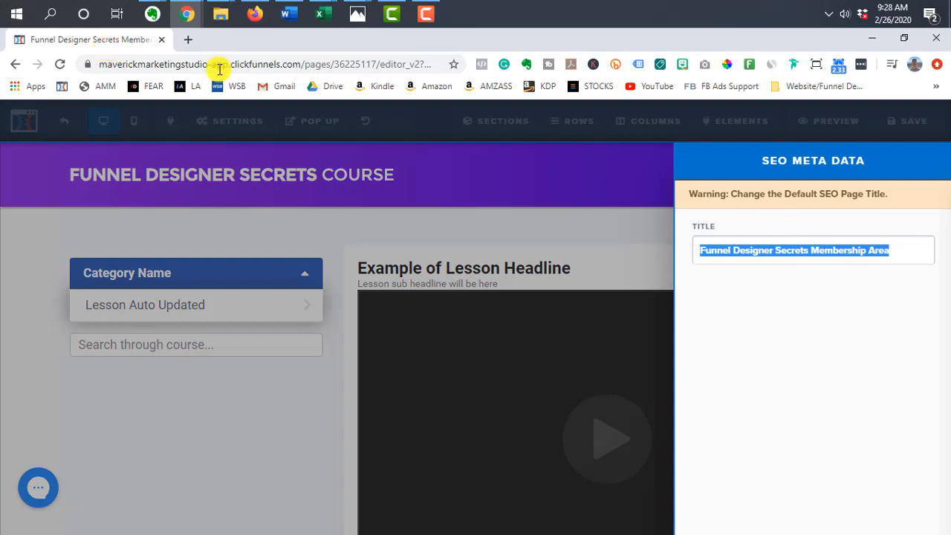
click(240, 233)
mouse_move(232, 118)
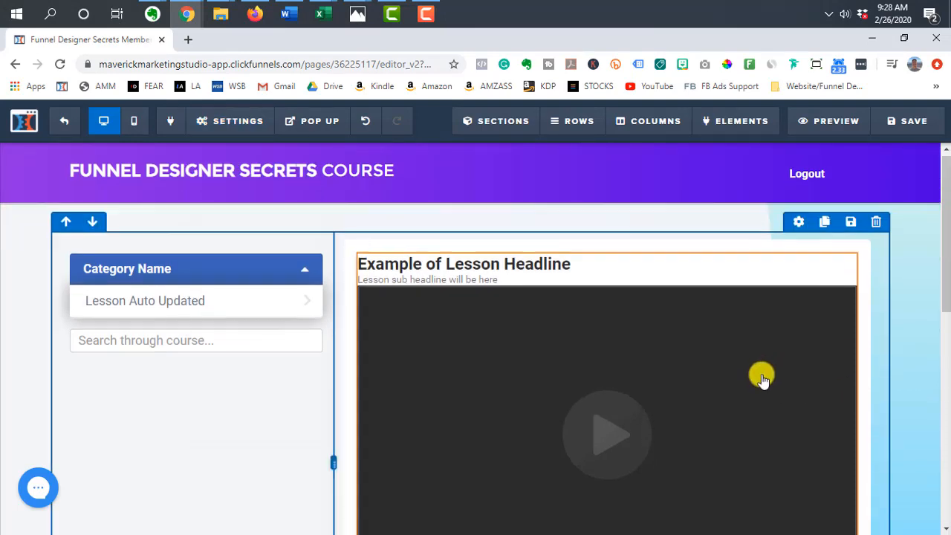
Examine the Members Area section's background image, position, width and stickiness settings, and close them.
scroll(761, 376, down, 5)
scroll(645, 333, up, 5)
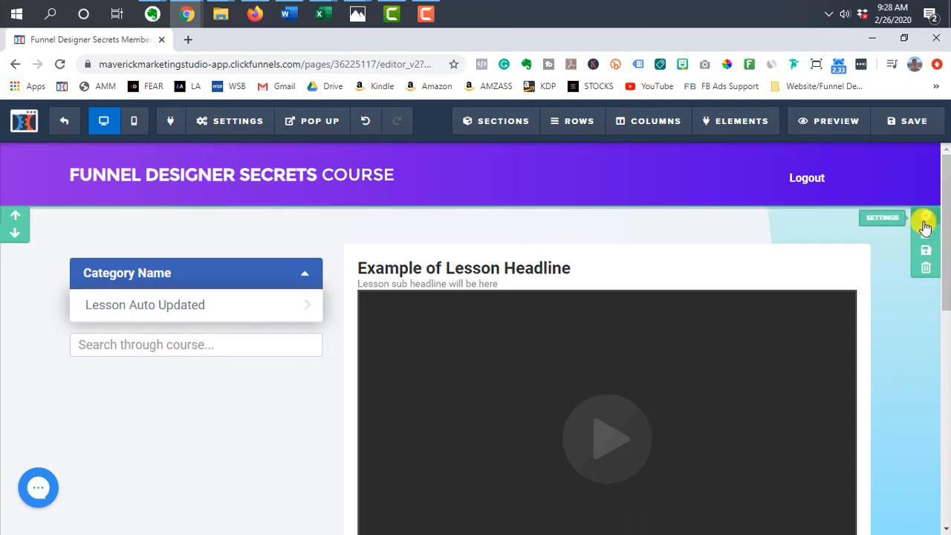
click(925, 227)
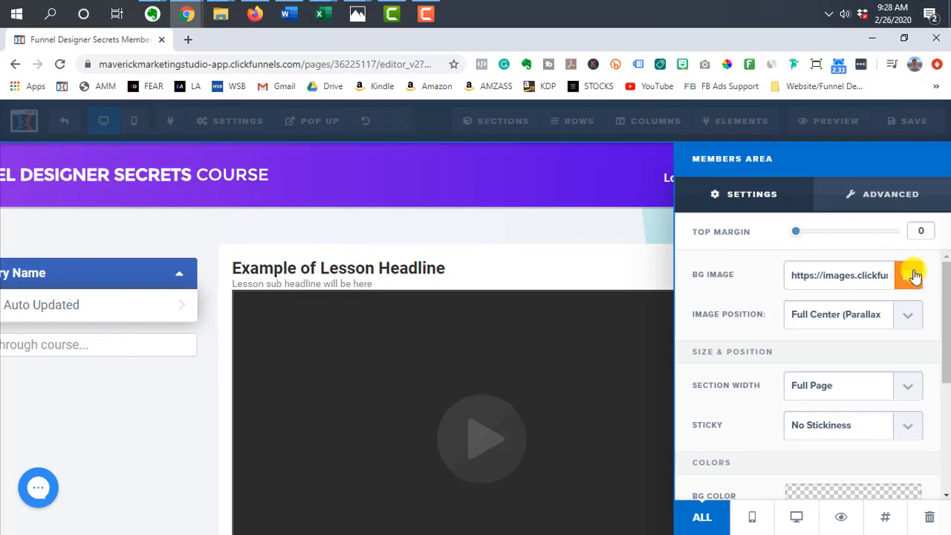
click(584, 236)
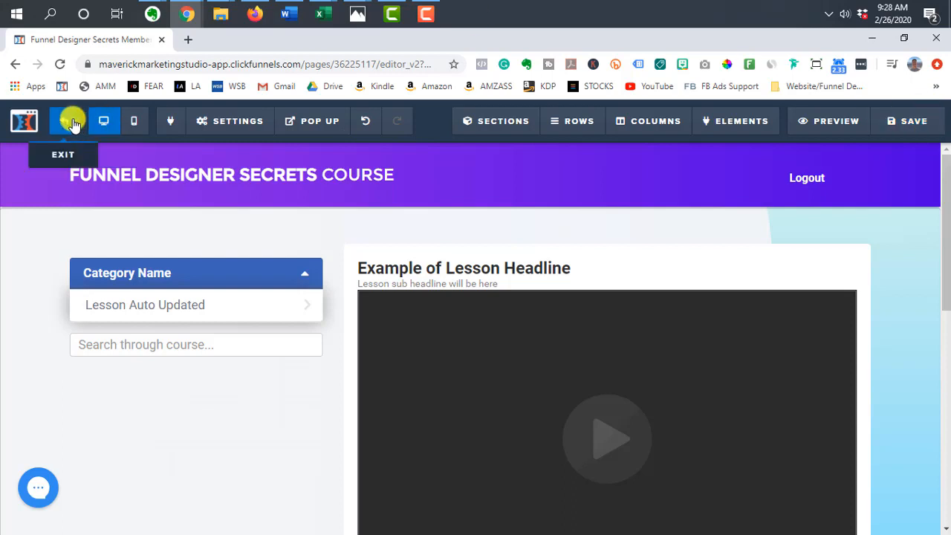
Exit the membership design editor without saving and review the login URL and secret sign-up URL of Membership Area Access.
click(72, 123)
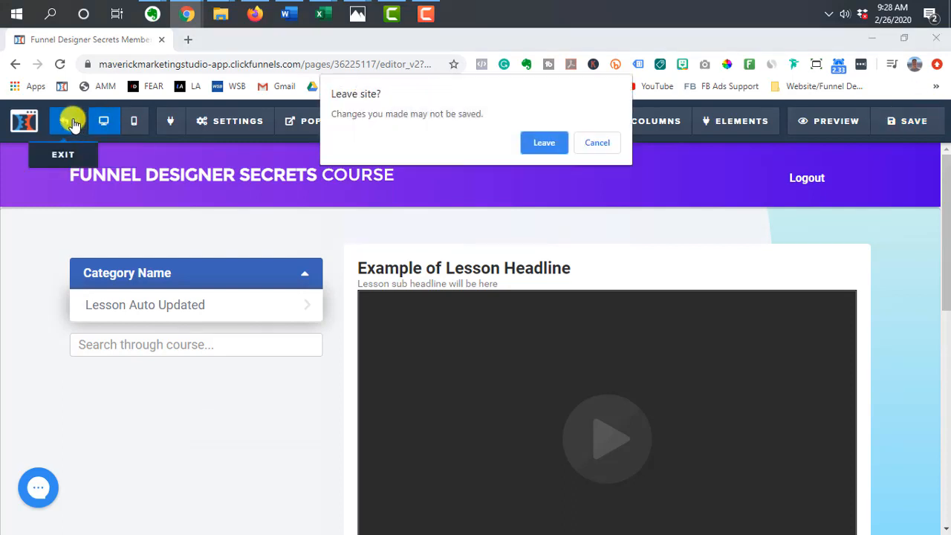
click(545, 142)
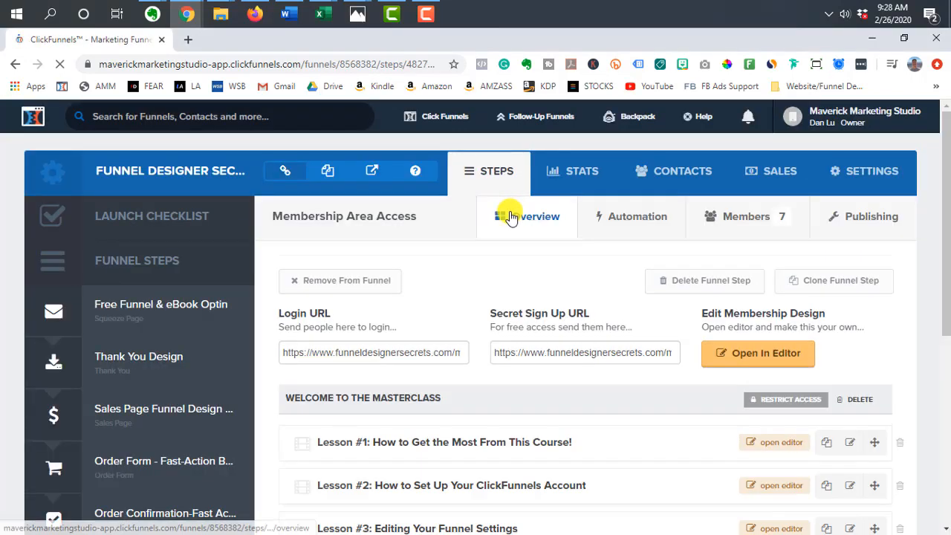
scroll(503, 283, down, 2)
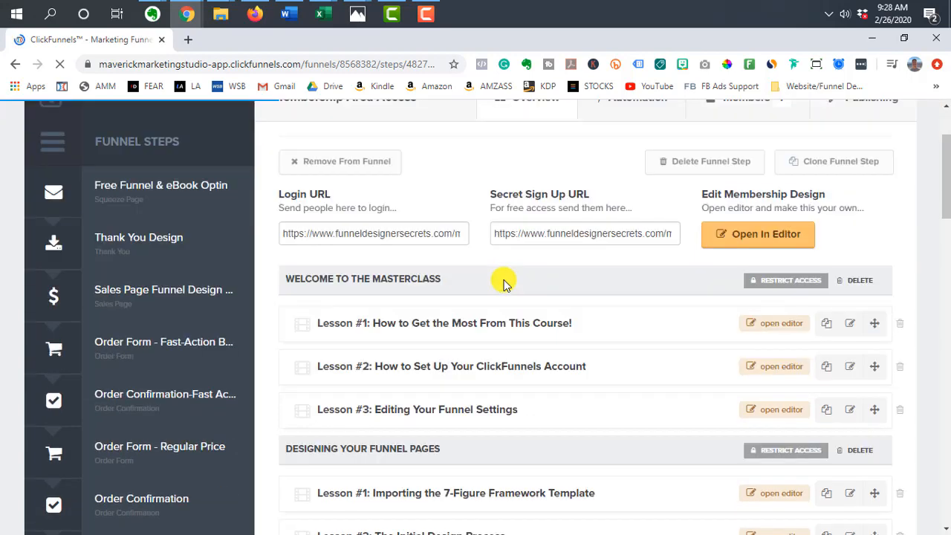
scroll(503, 283, up, 1)
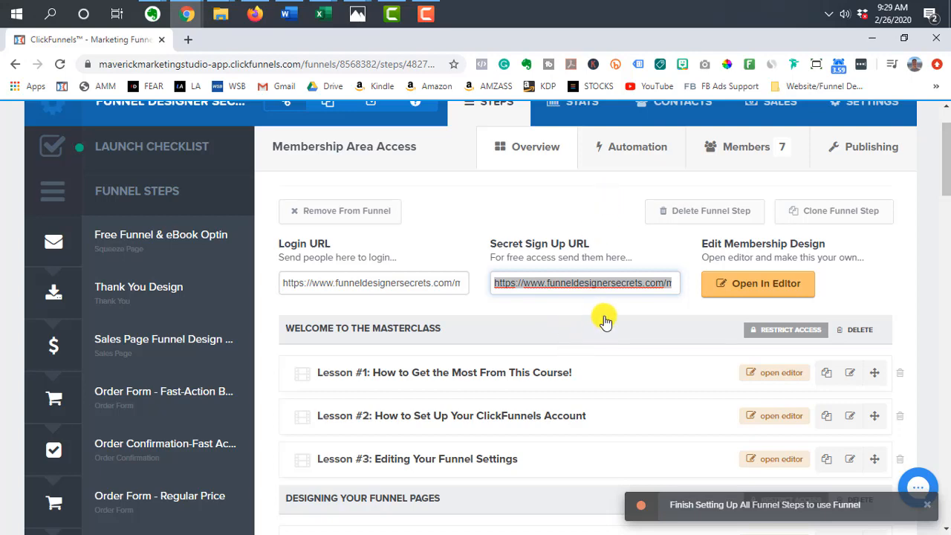
Look through the lesson sections down to the options for adding a new lesson or lesson section.
scroll(598, 320, down, 8)
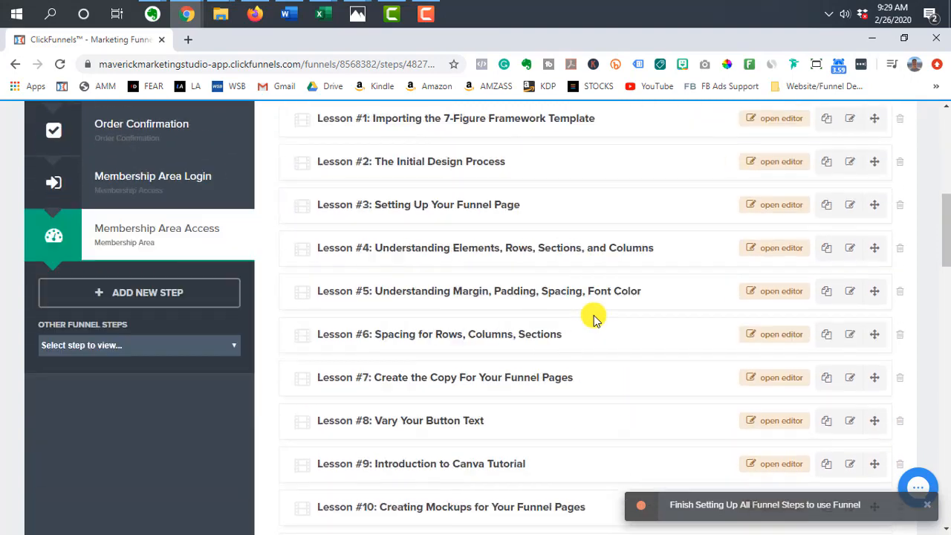
scroll(593, 318, down, 7)
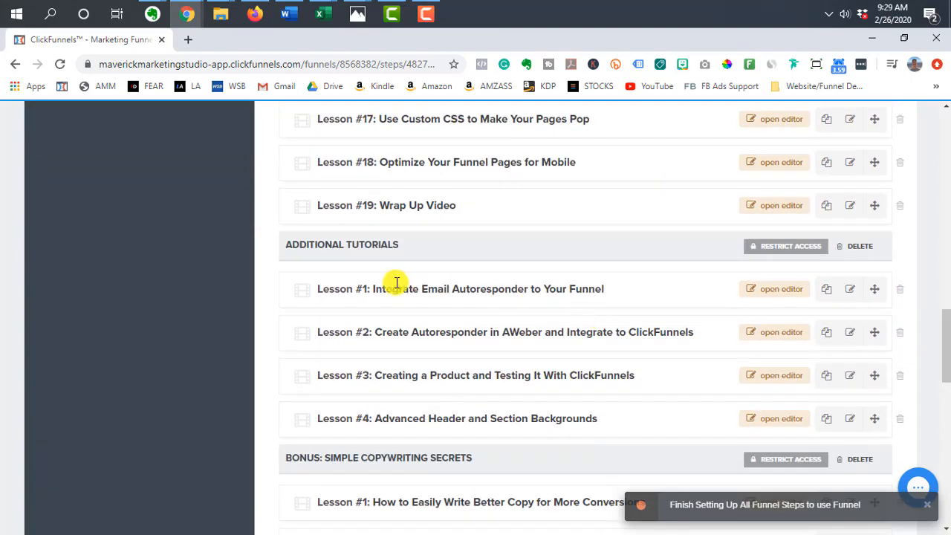
scroll(663, 266, down, 4)
scroll(663, 266, down, 8)
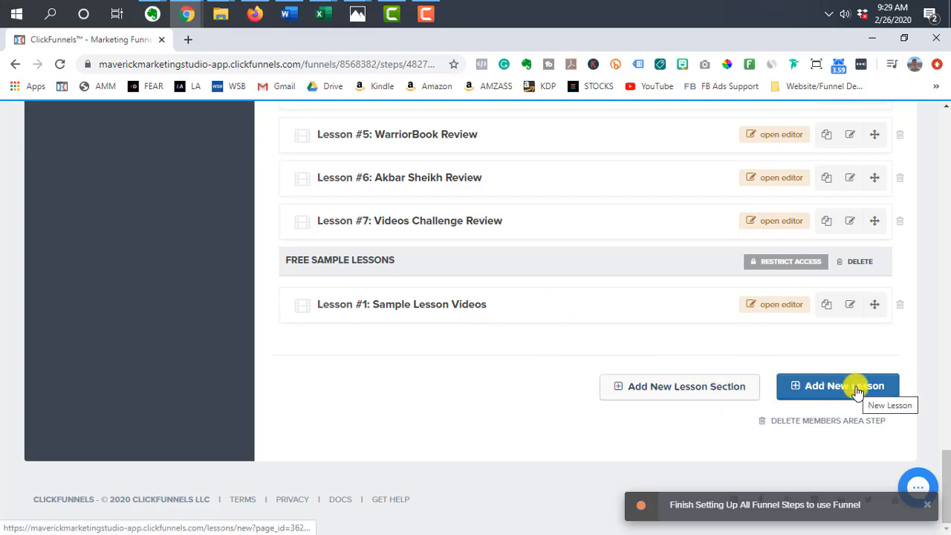
Move the lesson "How to Get the Most From This Course!" below "How to Set Up Your ClickFunnels Account" in Welcome to the Masterclass.
scroll(520, 285, up, 20)
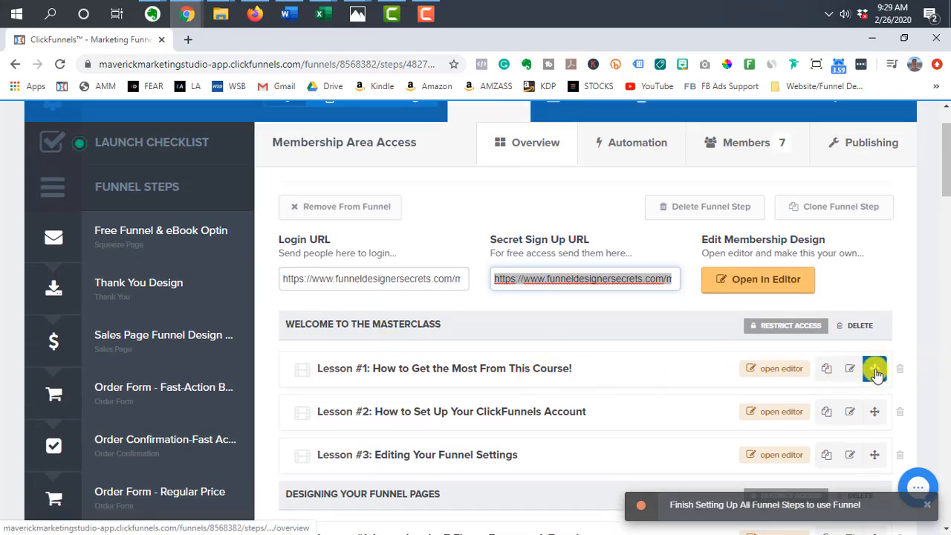
mouse_move(875, 369)
mouse_down()
mouse_move(883, 433)
mouse_move(875, 379)
mouse_up()
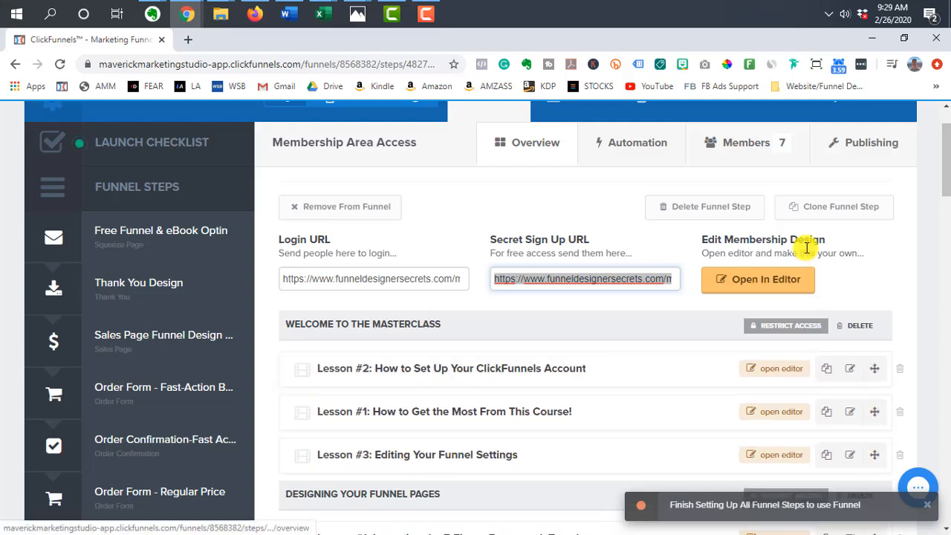
Review the section choices, name, drip delay, required time and release date settings of "How to Set Up Your ClickFunnels Account", and close without updating.
scroll(806, 248, down, 1)
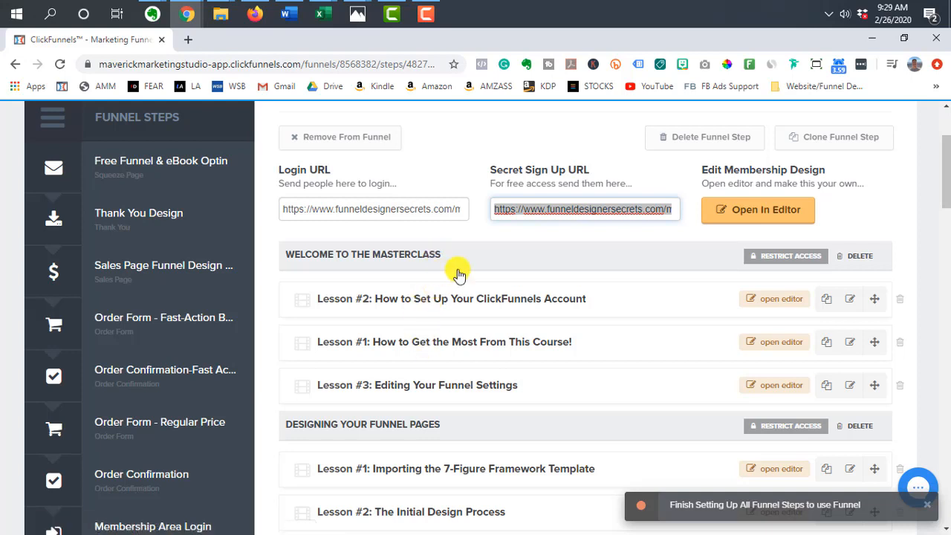
click(851, 301)
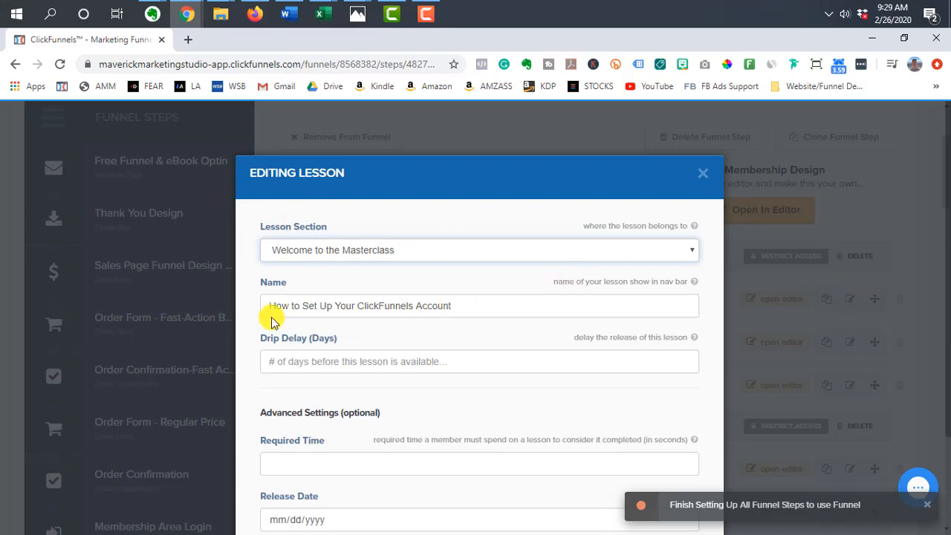
click(426, 255)
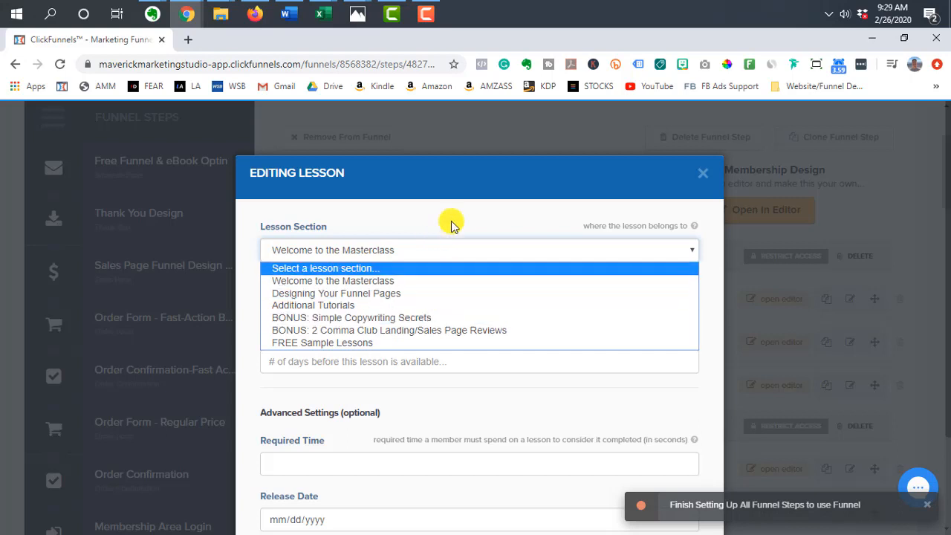
click(452, 224)
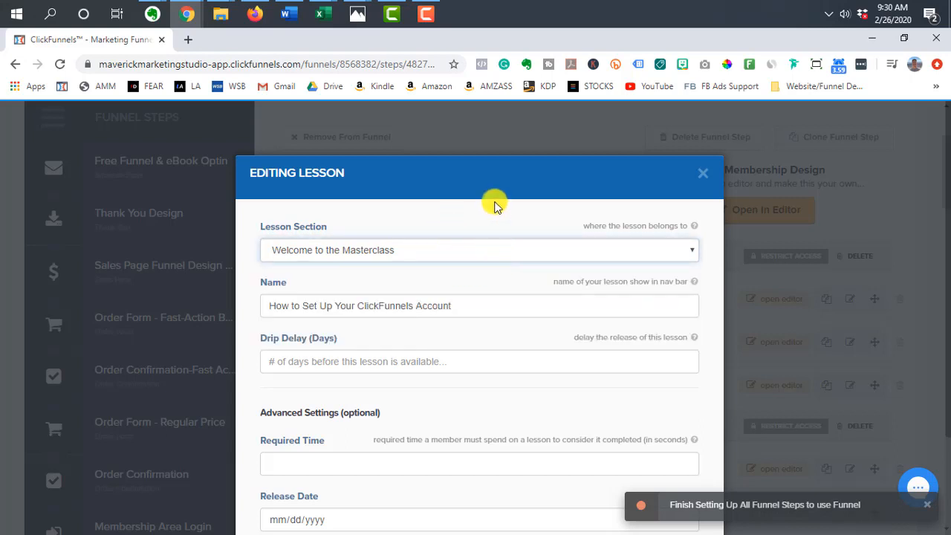
scroll(495, 203, down, 1)
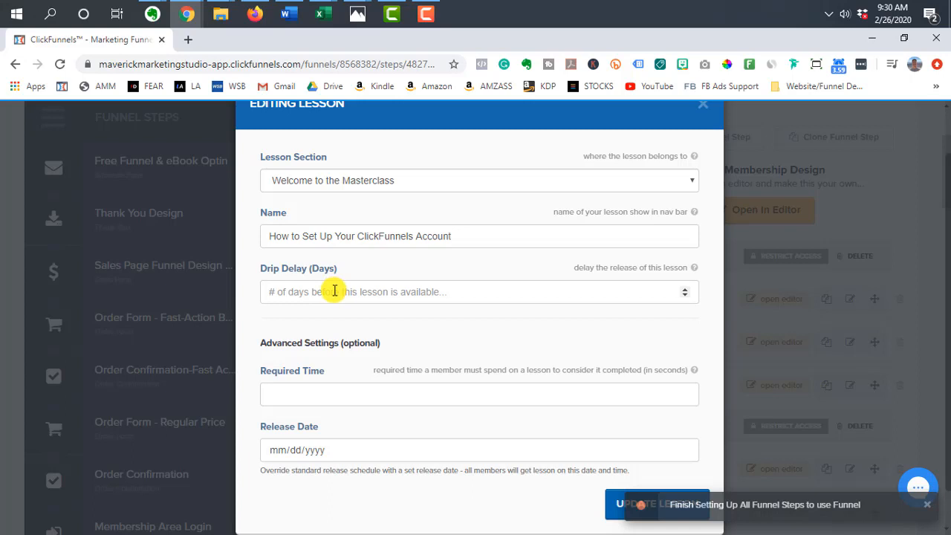
scroll(475, 276, down, 1)
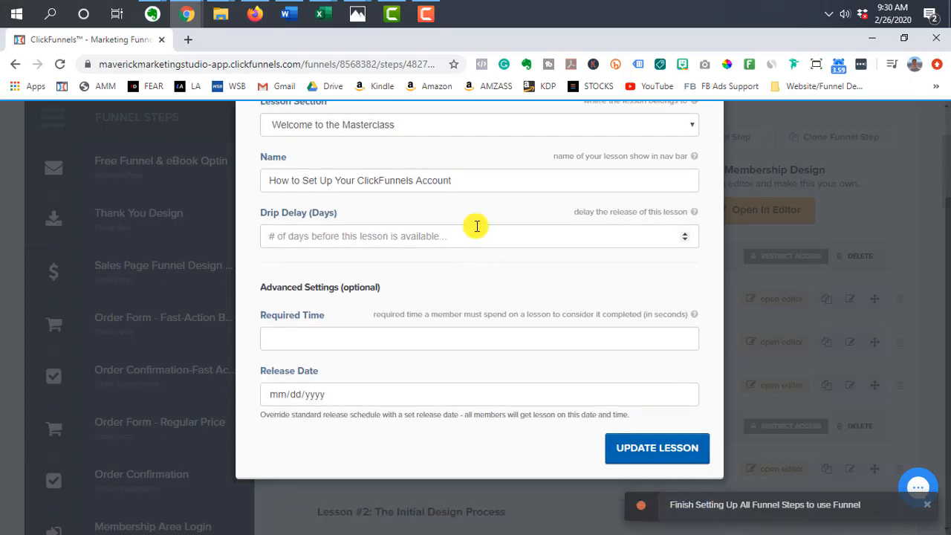
scroll(583, 346, up, 2)
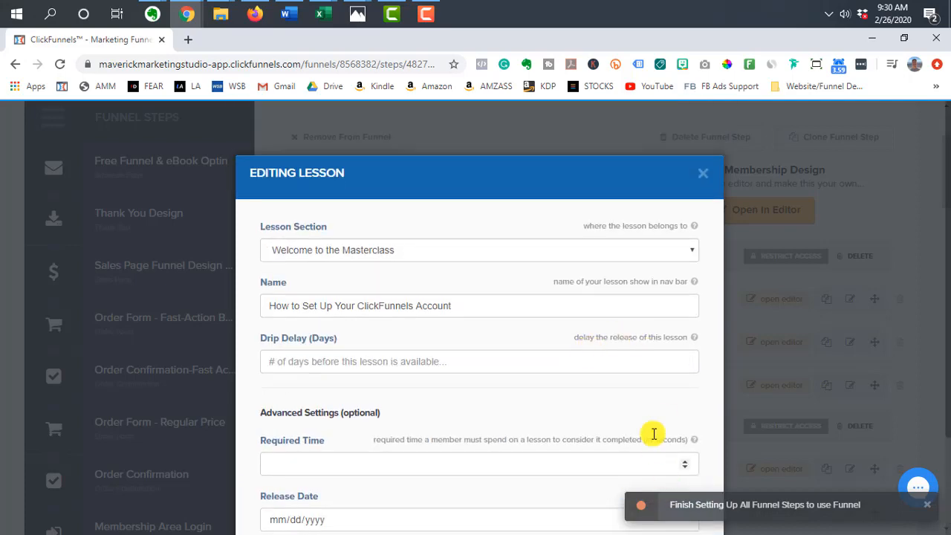
scroll(656, 434, down, 2)
scroll(692, 260, up, 2)
scroll(699, 201, up, 1)
click(702, 172)
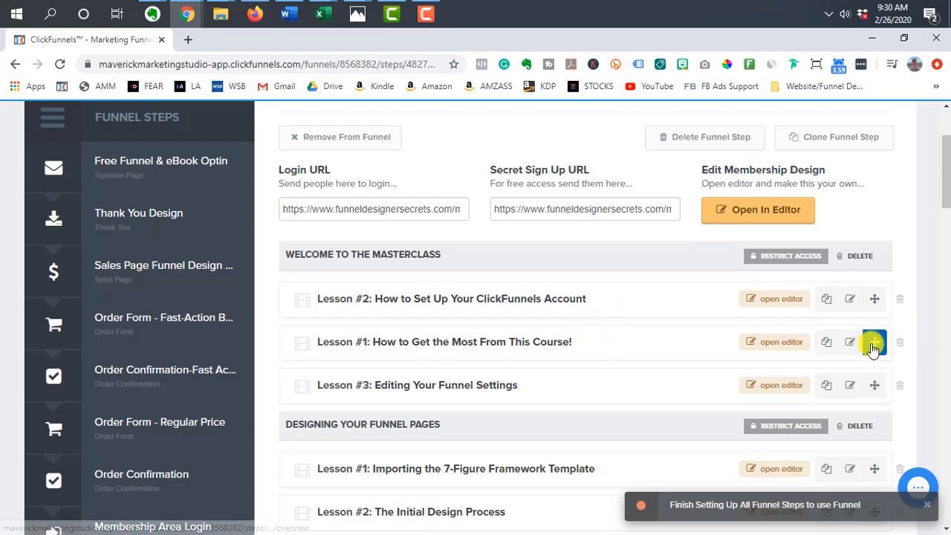
Move the lesson "How to Get the Most From This Course!" back above "How to Set Up Your ClickFunnels Account".
drag(872, 340, 860, 298)
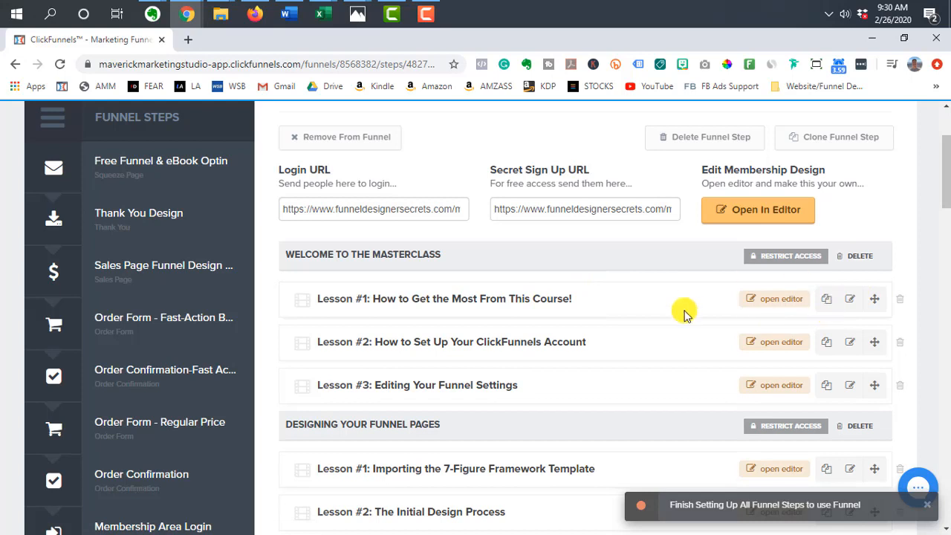
Open "How to Get the Most From This Course!" in the lesson editor, look over its text, video, buttons and playbook image, and exit.
click(798, 302)
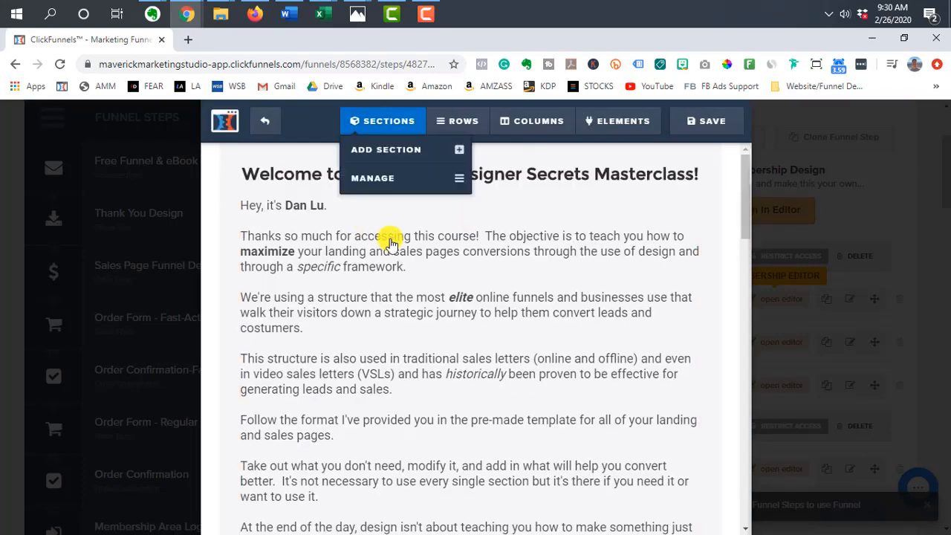
scroll(388, 244, down, 5)
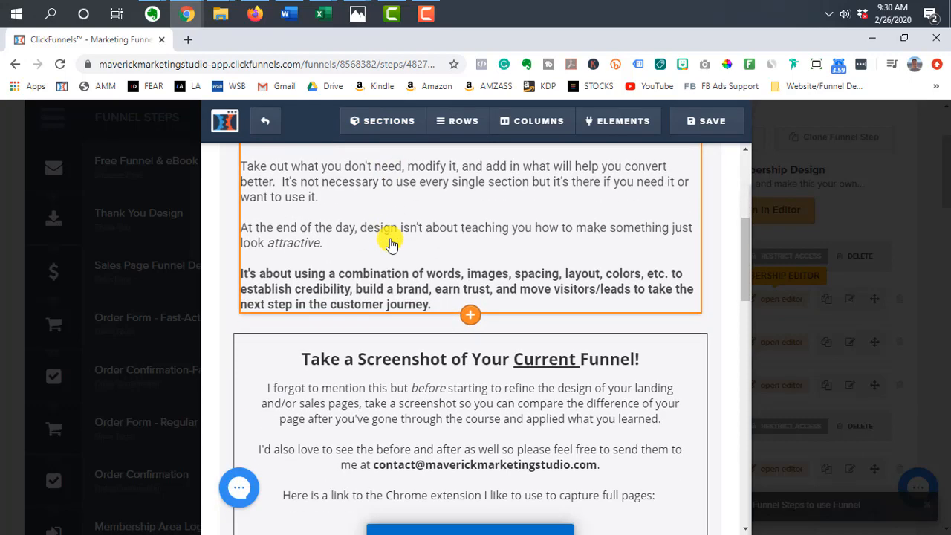
scroll(389, 243, down, 4)
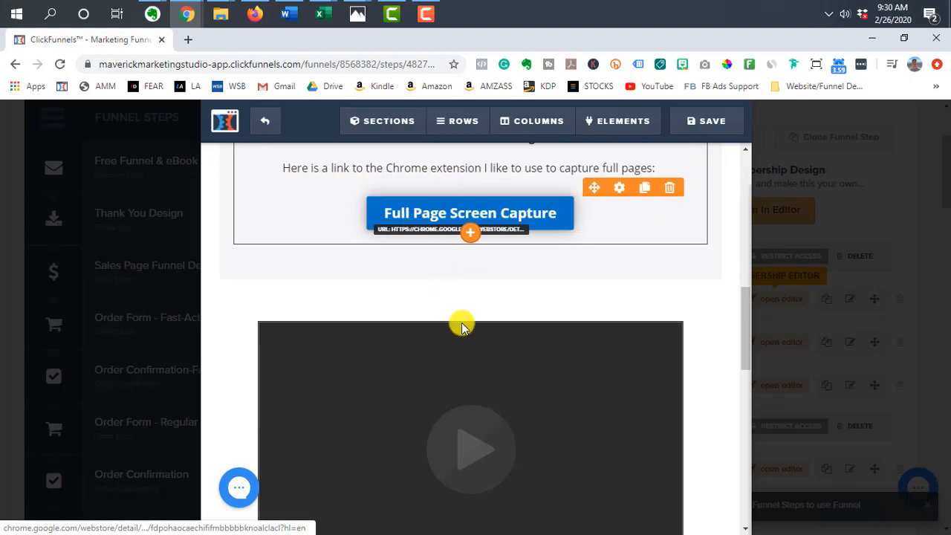
scroll(461, 324, up, 7)
scroll(461, 327, up, 3)
scroll(462, 328, down, 12)
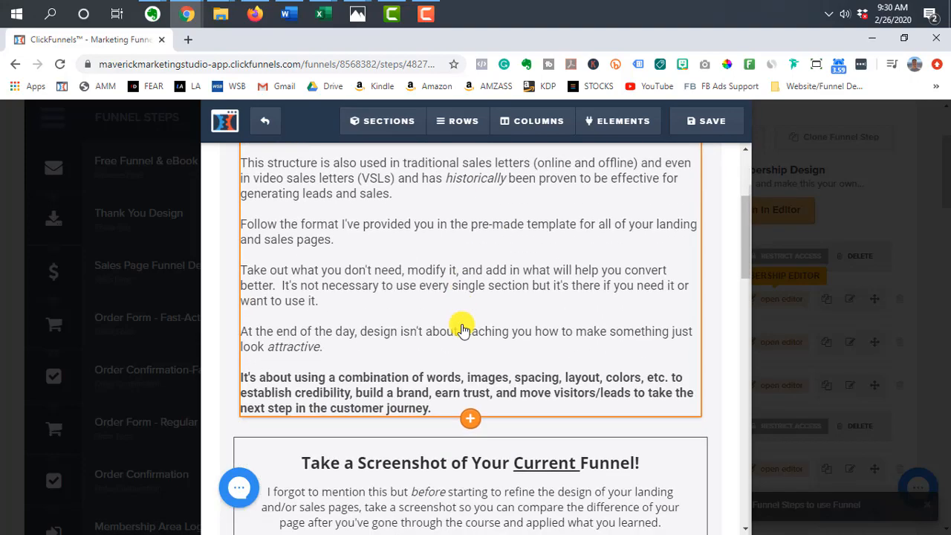
scroll(462, 327, down, 2)
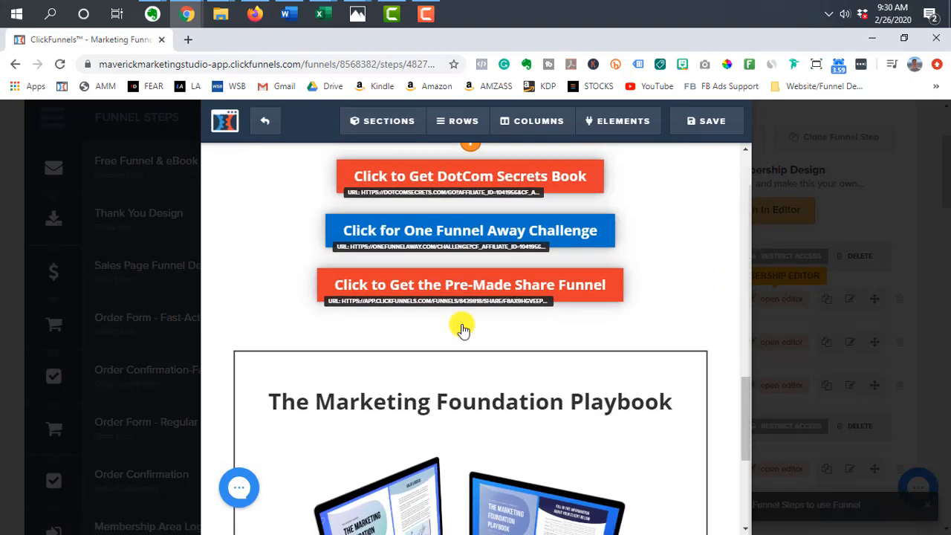
scroll(464, 329, down, 3)
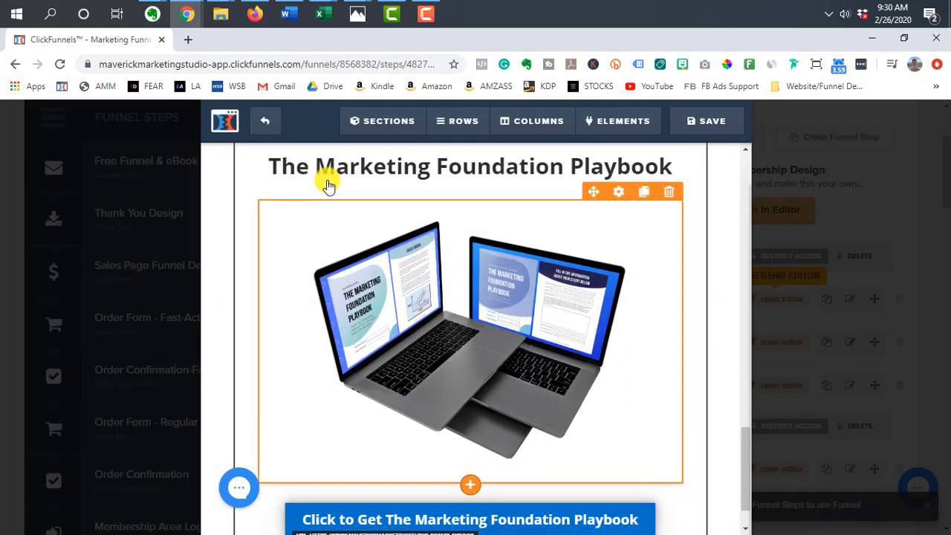
scroll(324, 180, up, 15)
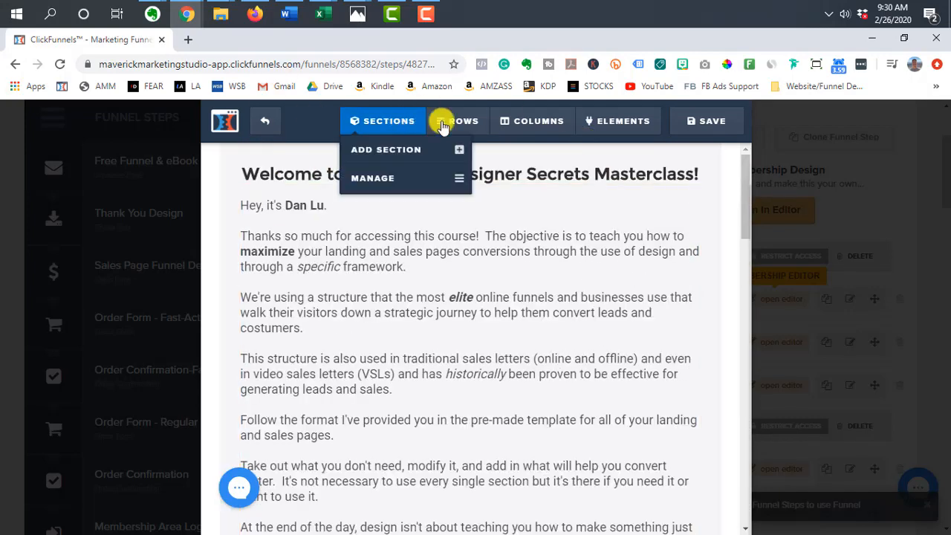
click(274, 121)
scroll(690, 350, down, 2)
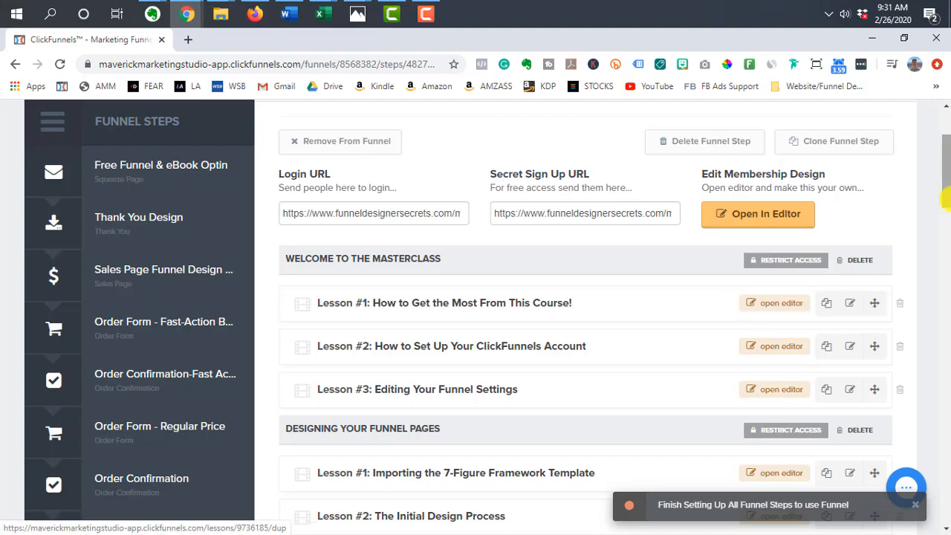
drag(946, 186, 922, 141)
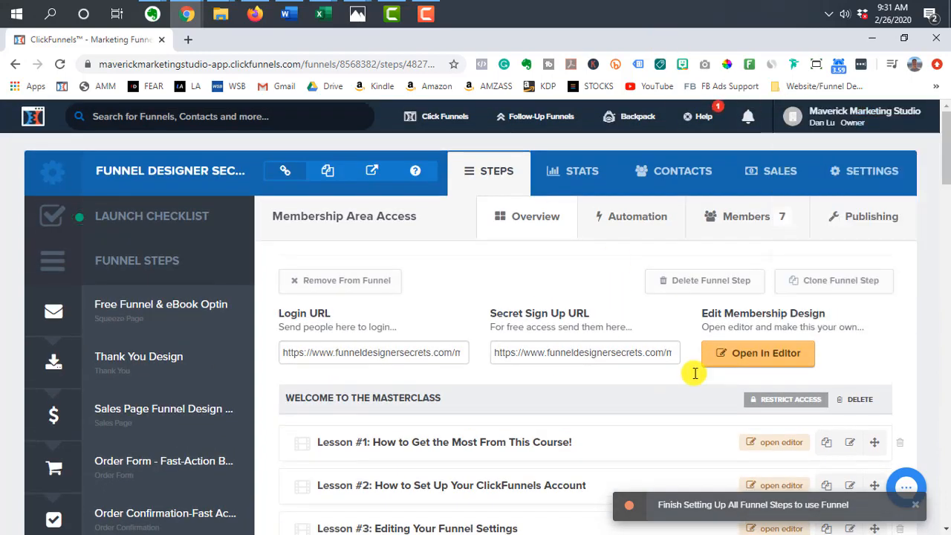
scroll(718, 396, down, 2)
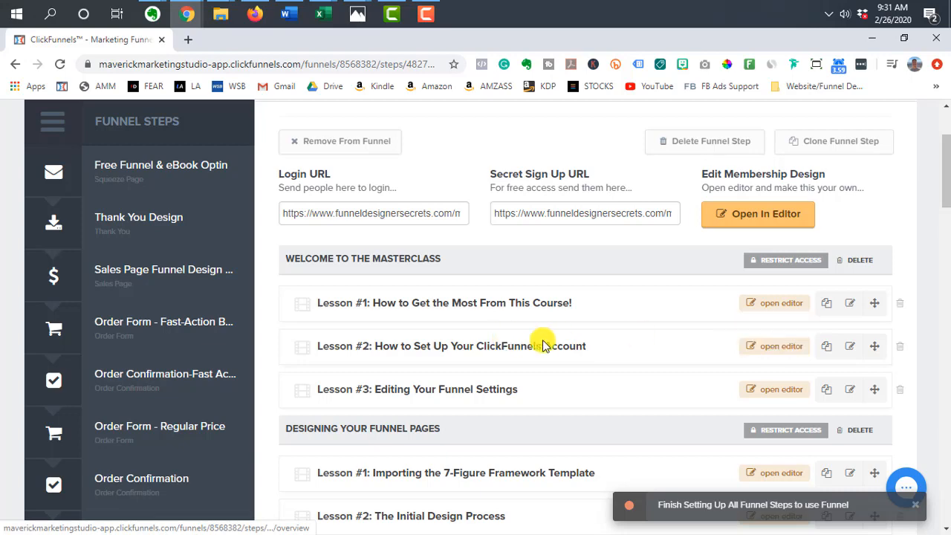
Look at the section, drip delay and release date settings of the lesson "How to Set Up Your ClickFunnels Account" and close without updating.
scroll(565, 335, down, 1)
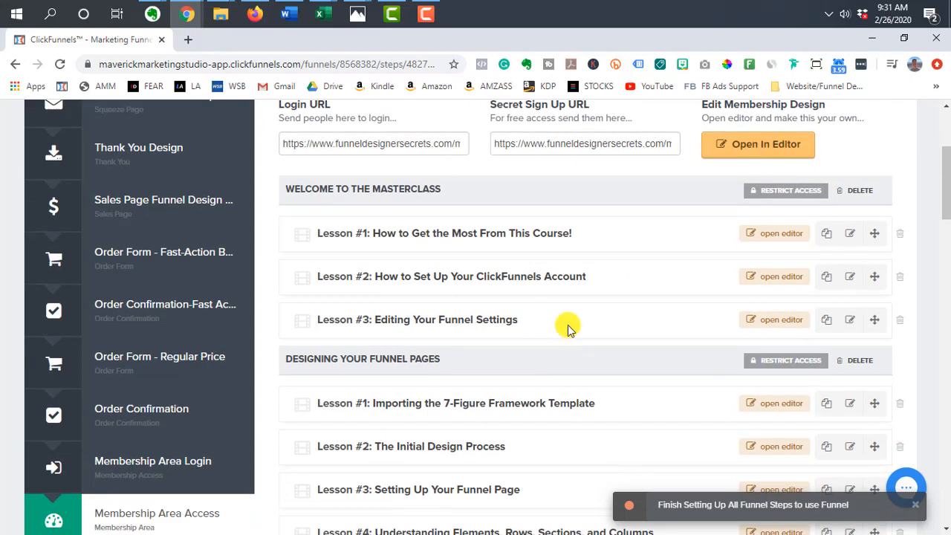
click(850, 277)
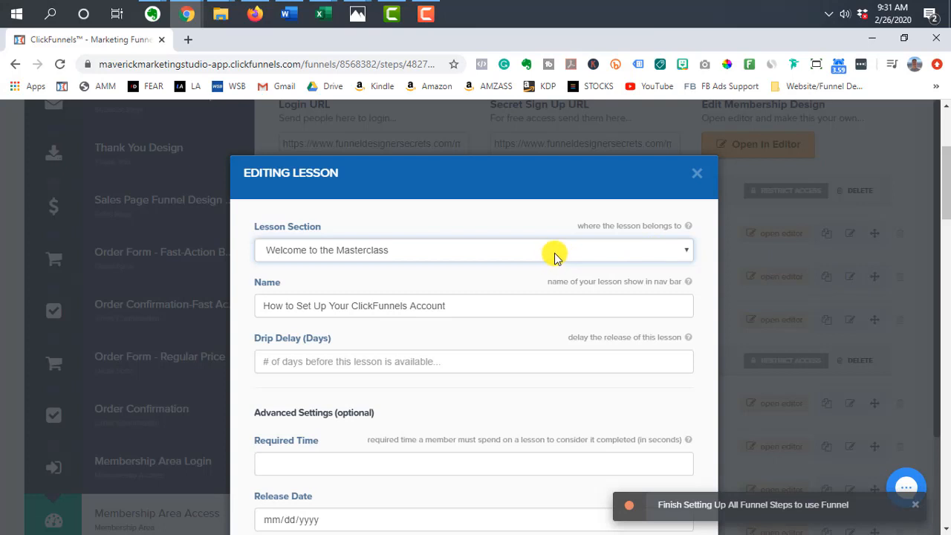
click(696, 174)
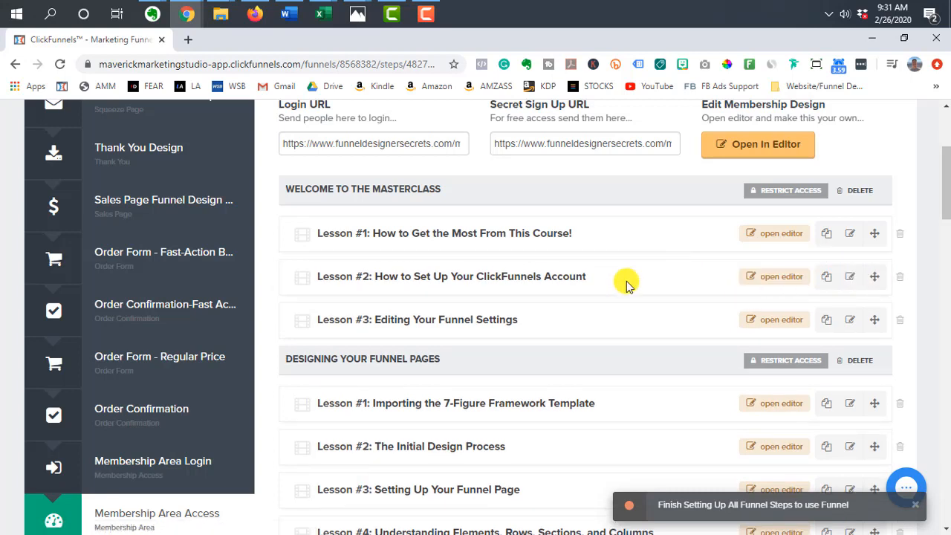
Examine the Secret Sign Up URL for free access and the Restrict Access option of the Welcome to the Masterclass section.
scroll(626, 285, up, 2)
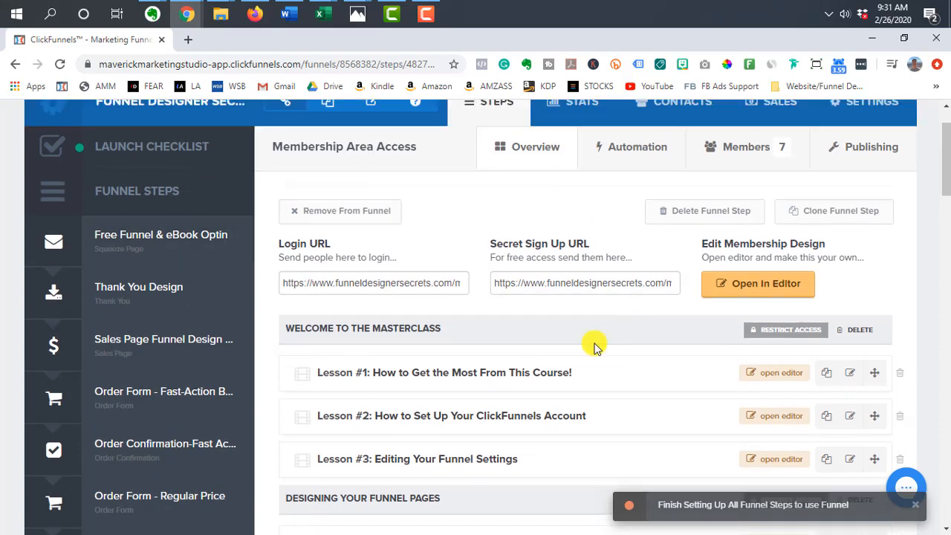
scroll(476, 189, up, 1)
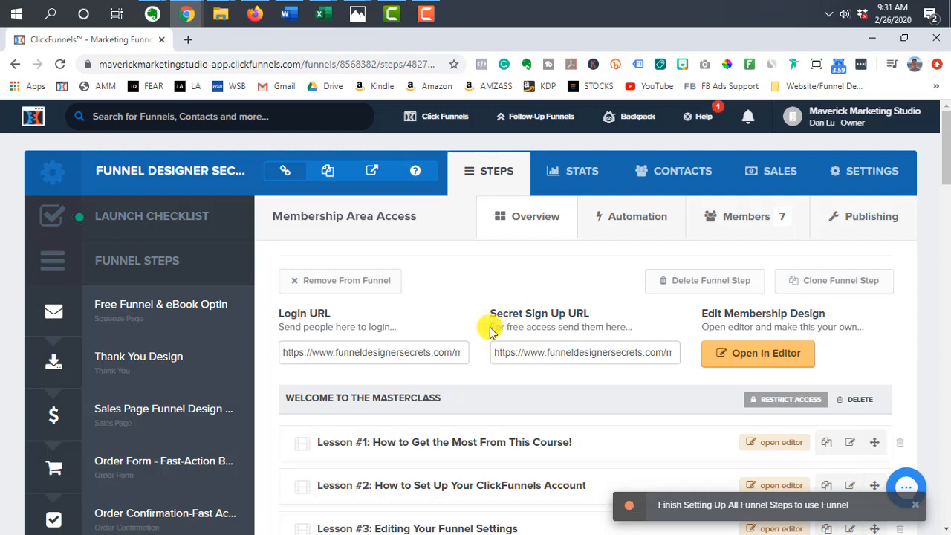
drag(490, 331, 623, 341)
click(573, 260)
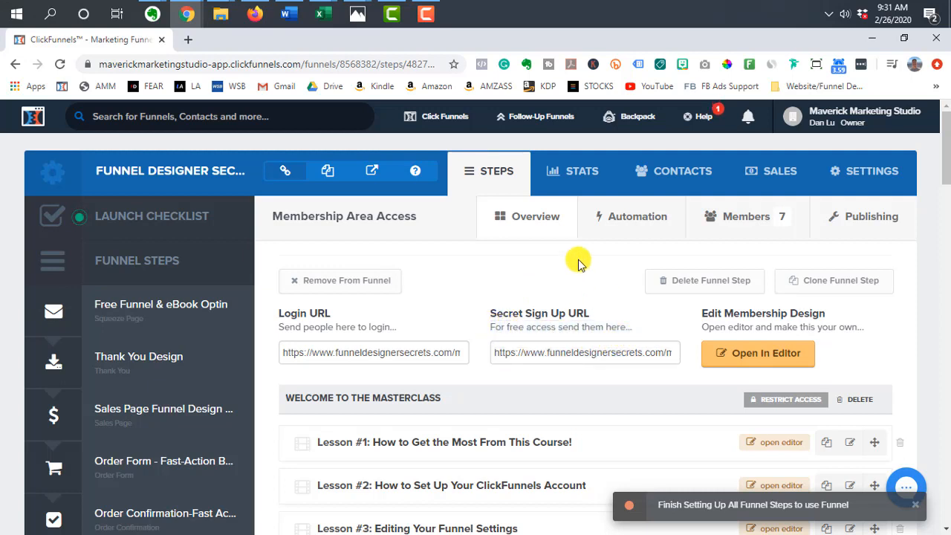
click(600, 356)
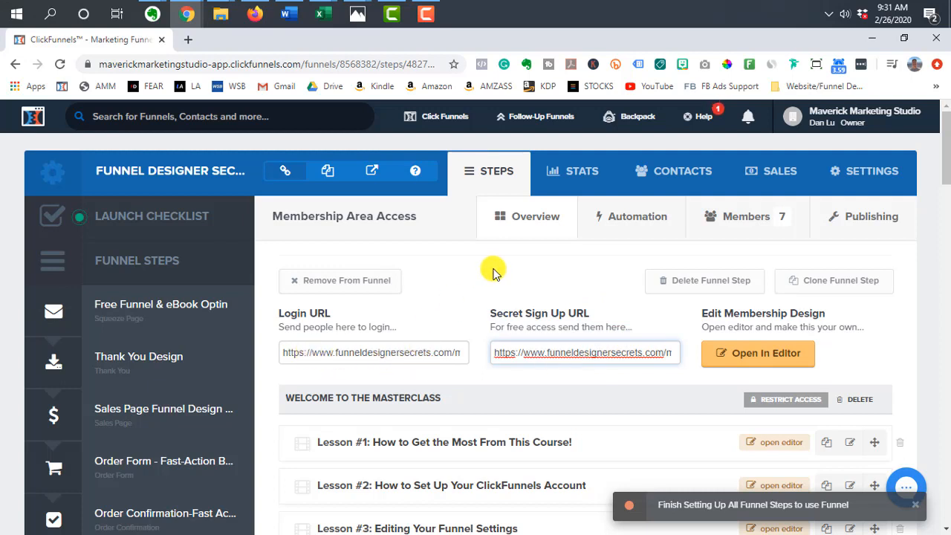
scroll(584, 498, down, 3)
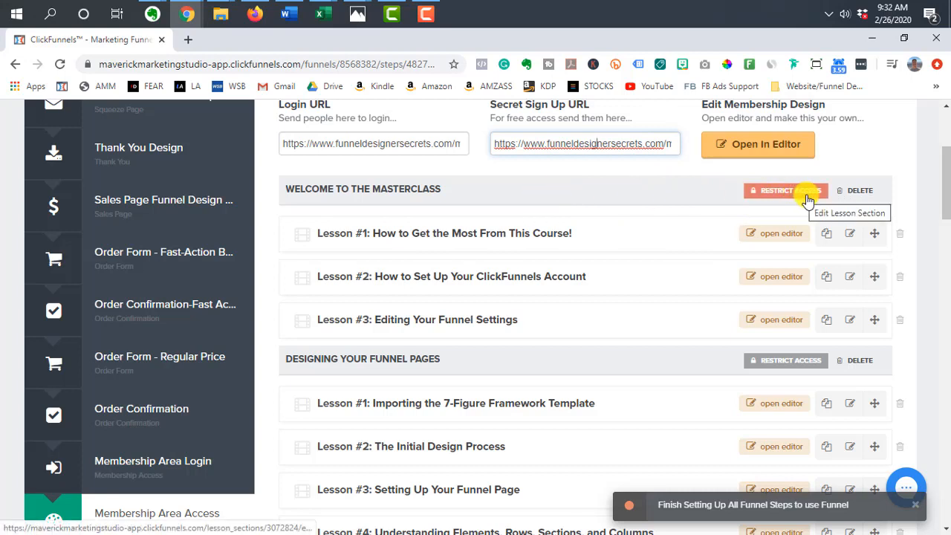
click(597, 144)
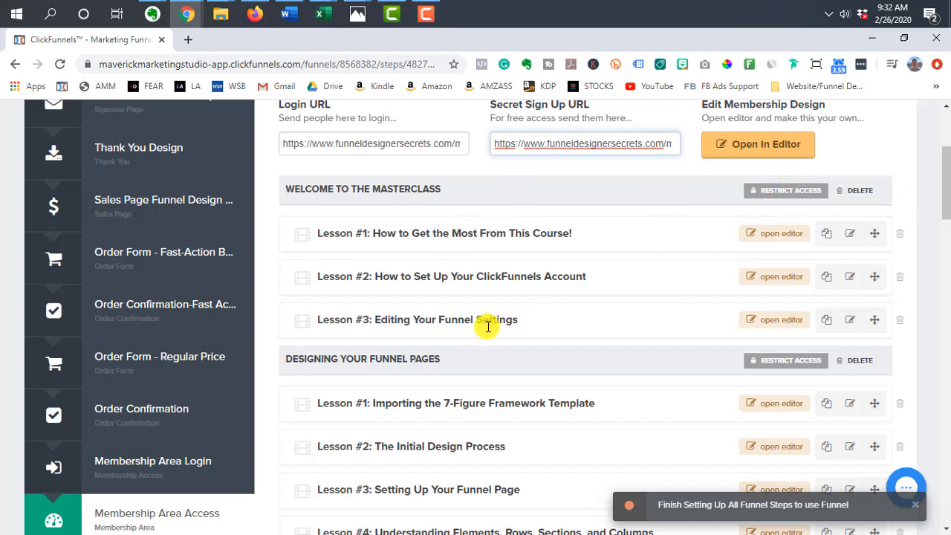
Look through all lesson sections of the membership area, from Designing Your Funnel Pages to Free Sample Lessons.
scroll(718, 387, down, 2)
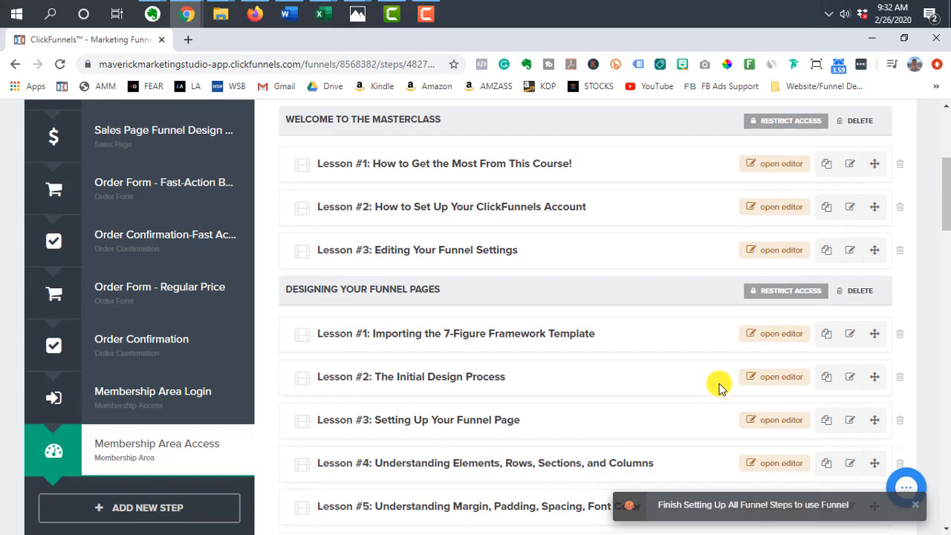
scroll(720, 381, down, 2)
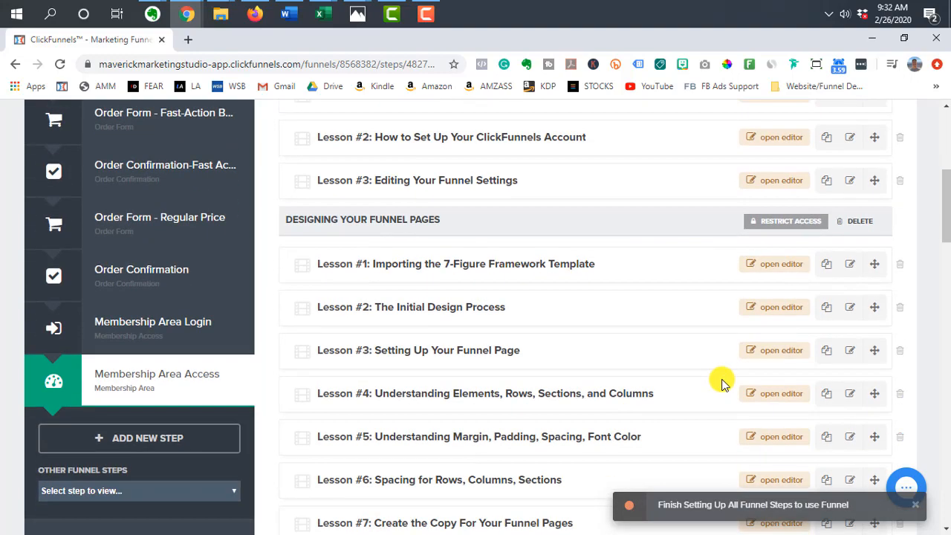
scroll(724, 382, down, 12)
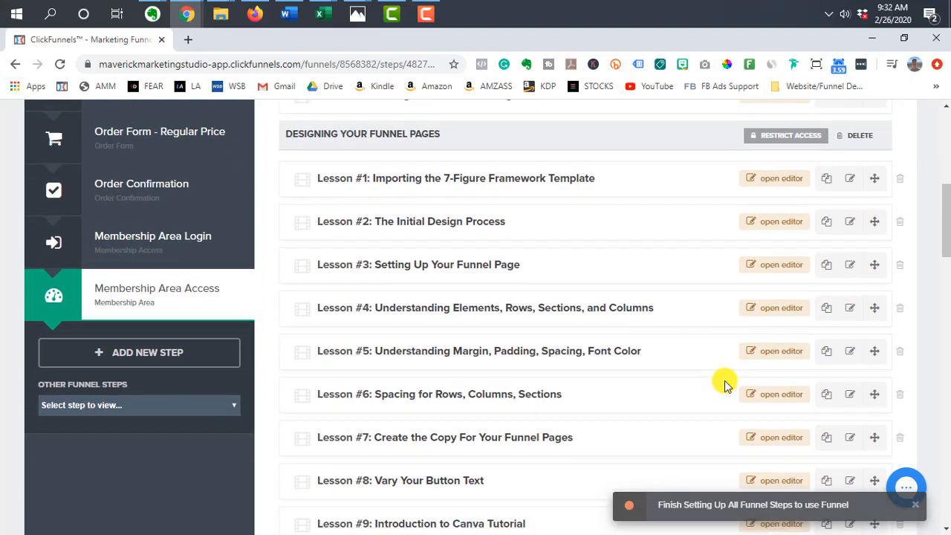
scroll(724, 383, down, 20)
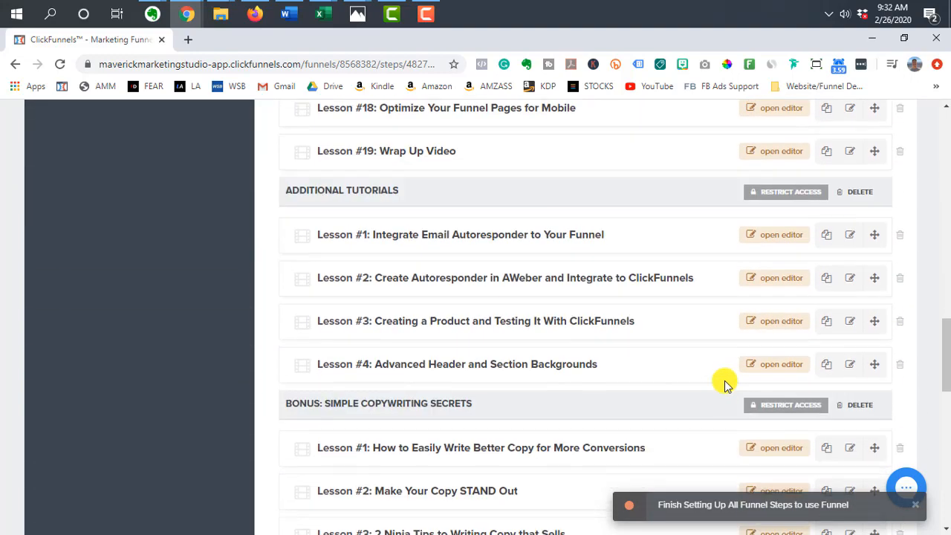
scroll(725, 382, down, 2)
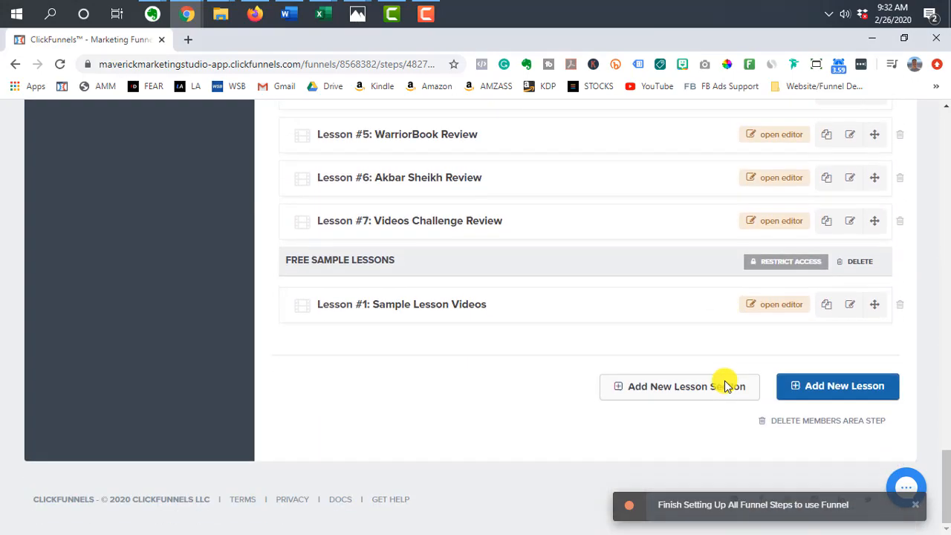
scroll(726, 386, up, 20)
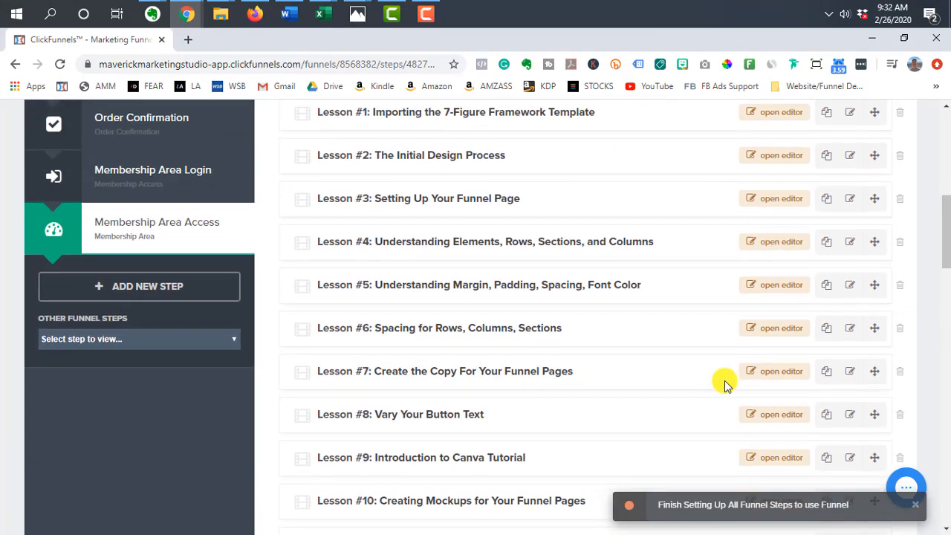
scroll(726, 385, up, 3)
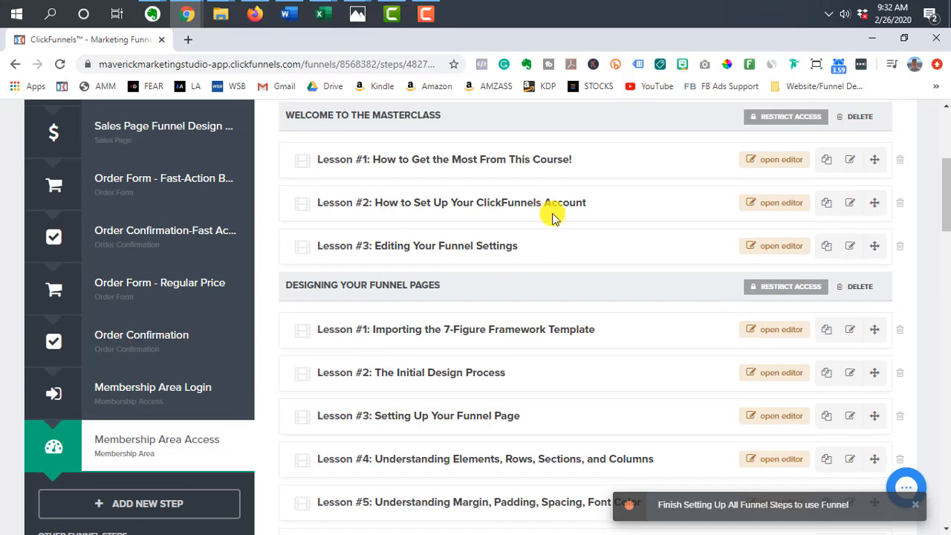
Add a one-time product to the Order Form - Regular Price step with My Stripe Account as payment integration, and save its payment options.
click(151, 301)
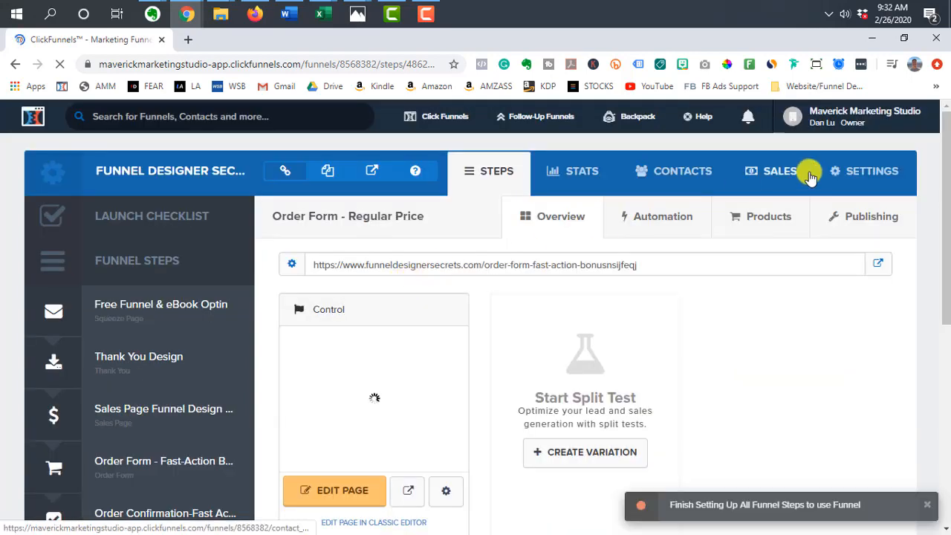
click(780, 218)
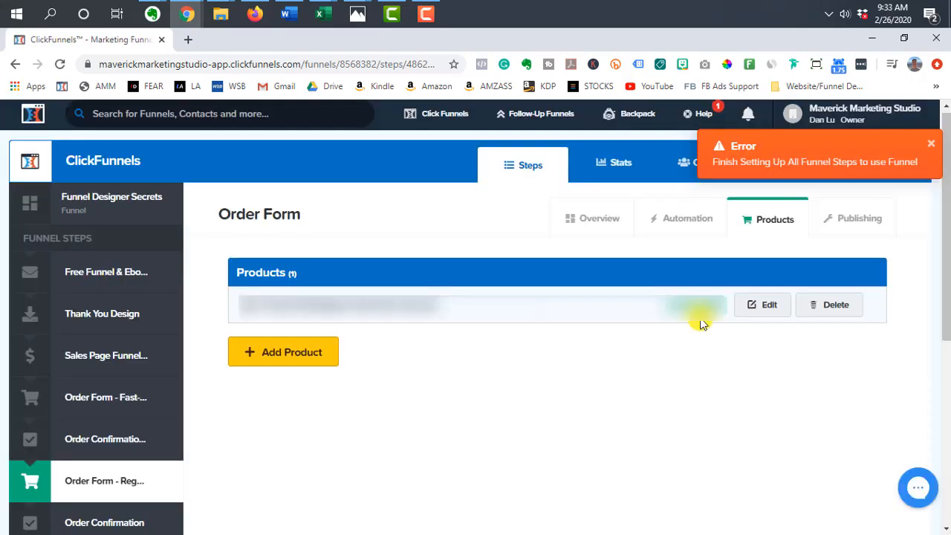
click(313, 367)
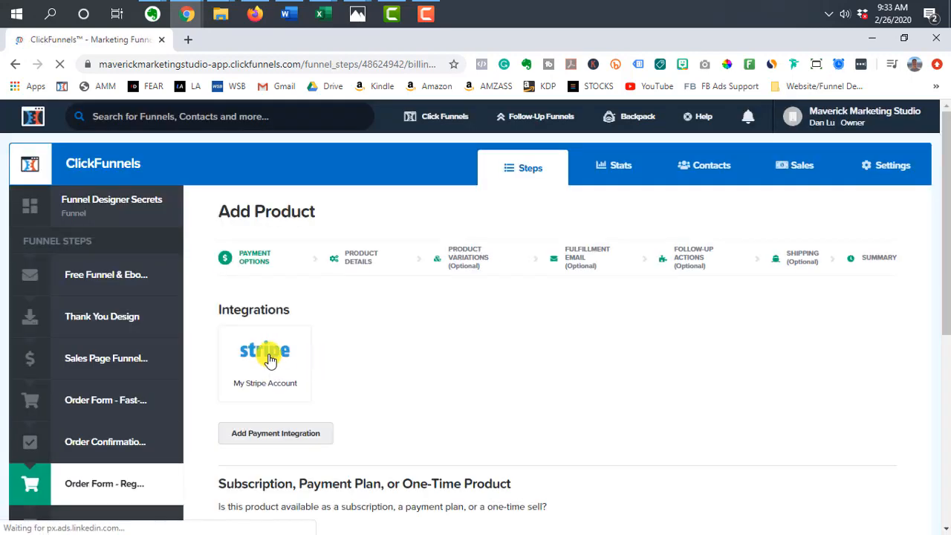
click(269, 359)
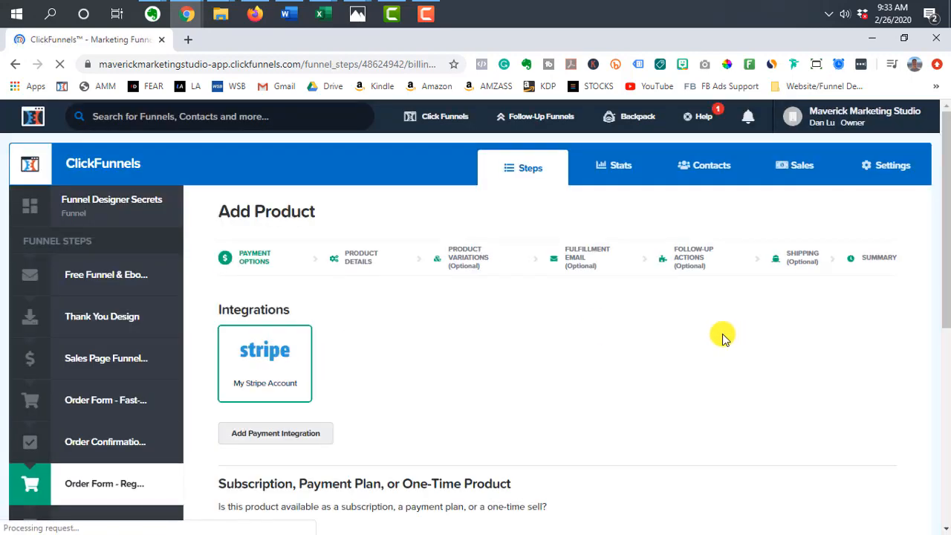
scroll(723, 336, down, 5)
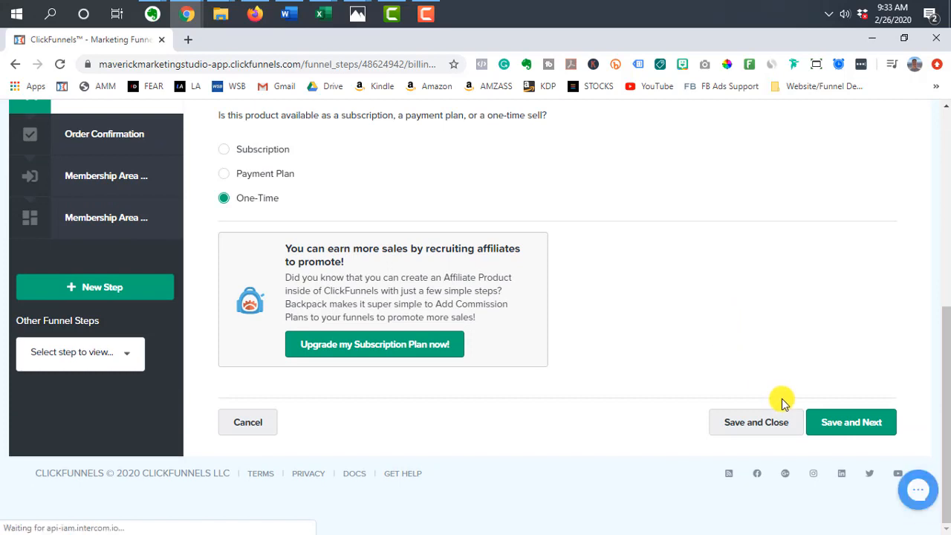
click(827, 424)
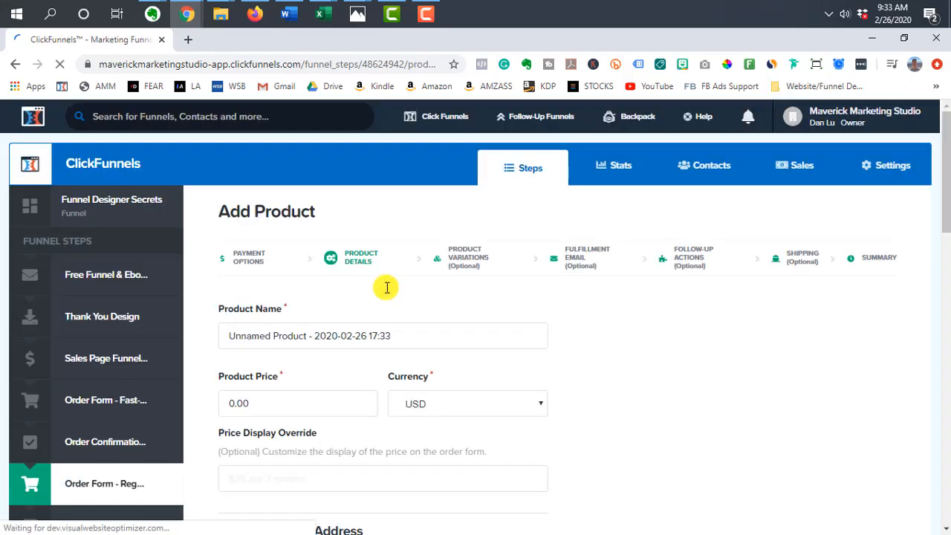
Name the new product "Test Membership Product" and set its price to 97 USD.
scroll(390, 282, down, 2)
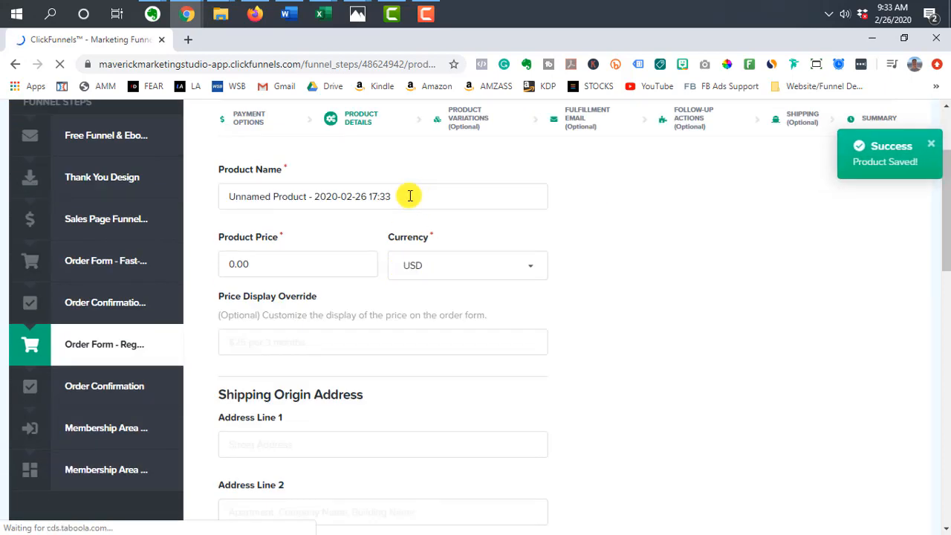
triple_click(459, 188)
text(Test me)
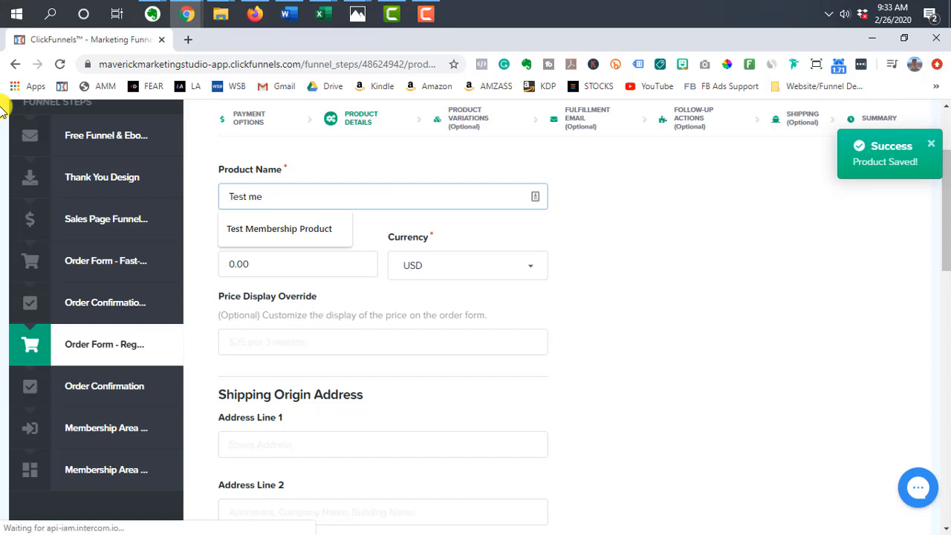
key(BackSpace)
key(BackSpace)
text(Mem)
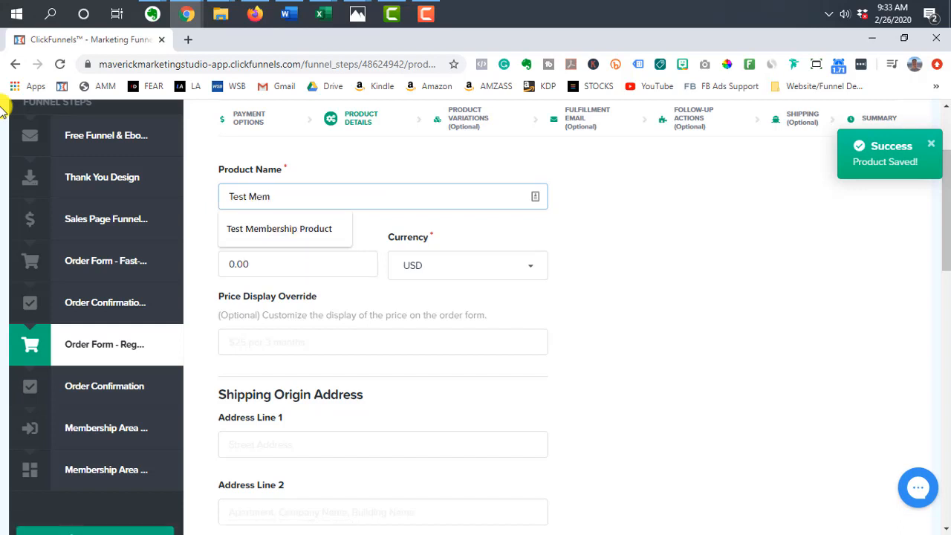
key(Down)
key(Return)
click(286, 264)
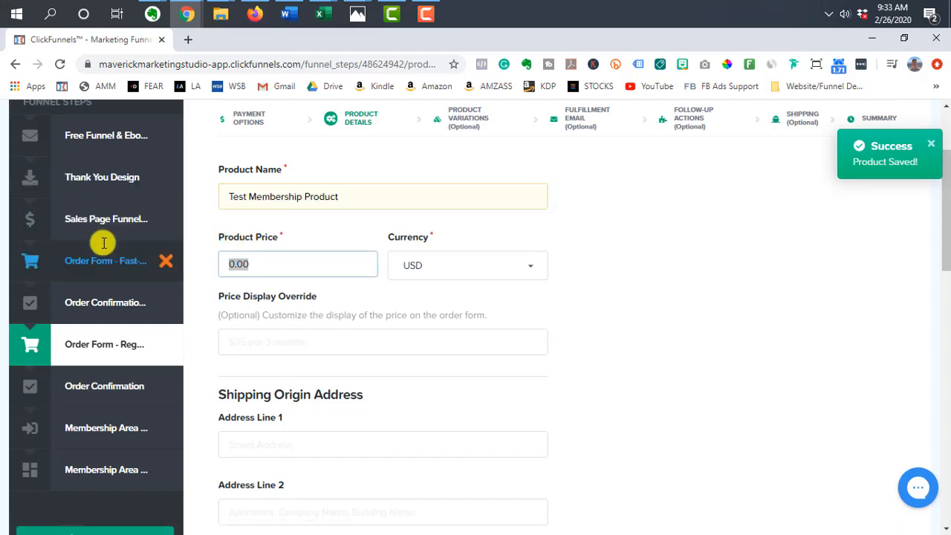
text(97)
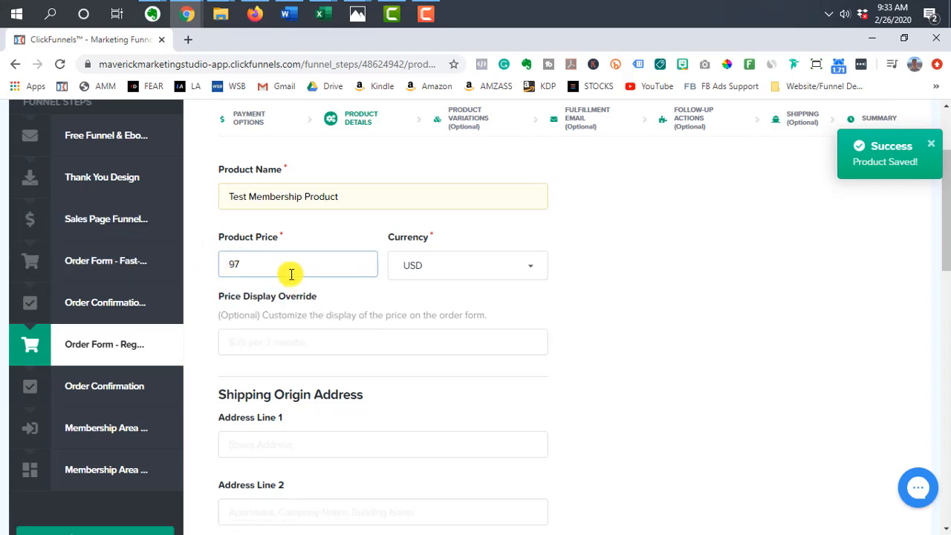
Set the product's billing description to "TestMembership", leave the product description empty, and save and close the product.
scroll(660, 295, down, 4)
scroll(660, 295, down, 5)
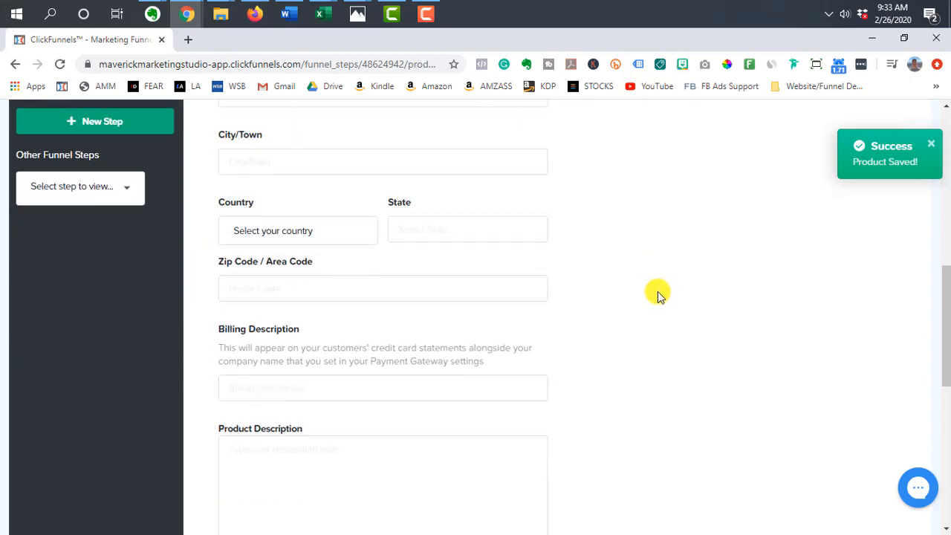
click(243, 178)
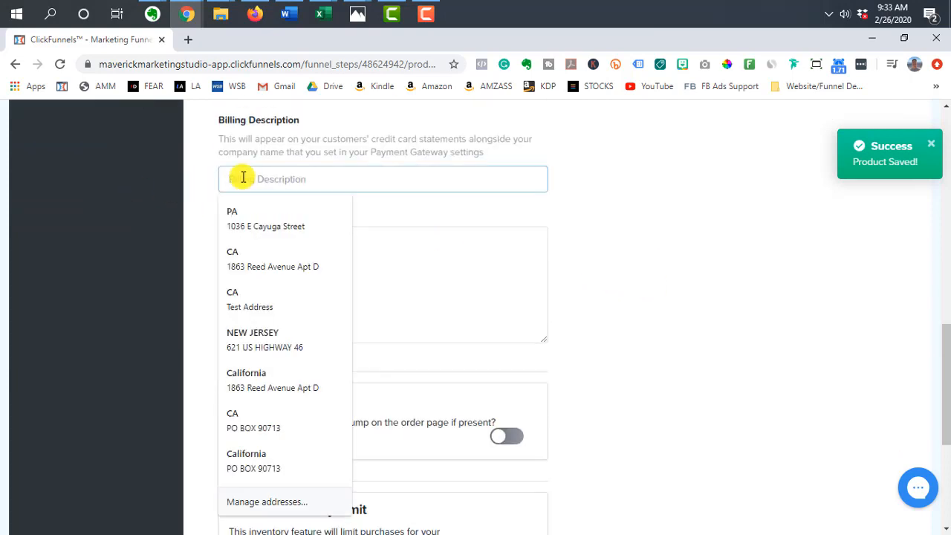
text(TestMembership)
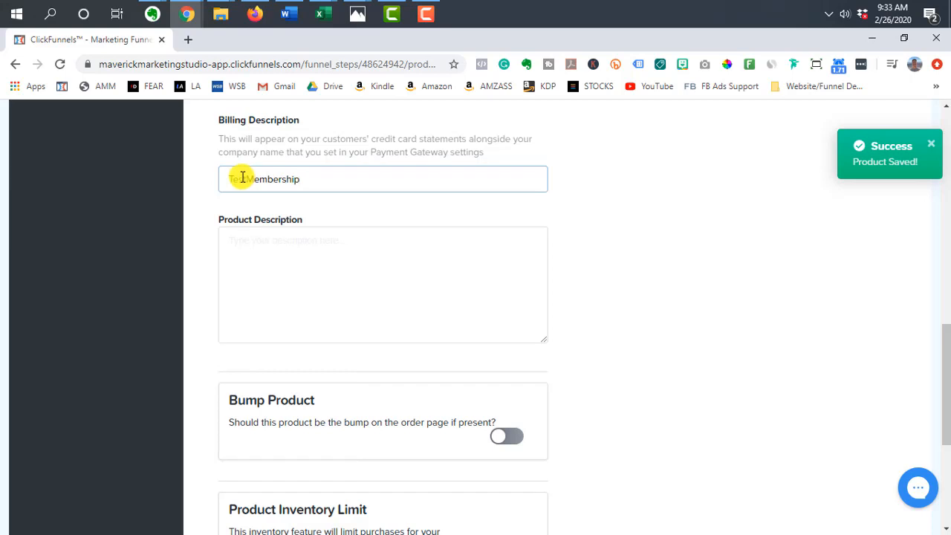
click(300, 245)
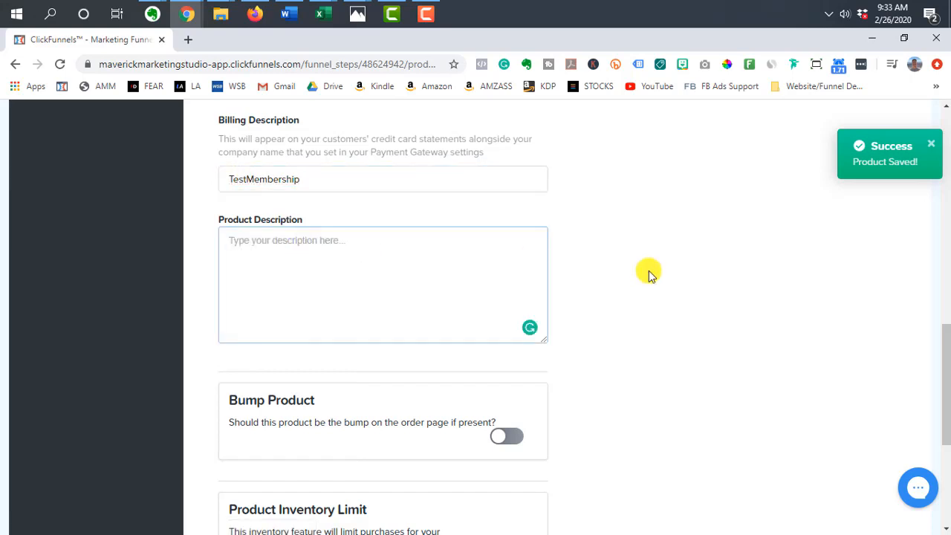
scroll(763, 283, down, 4)
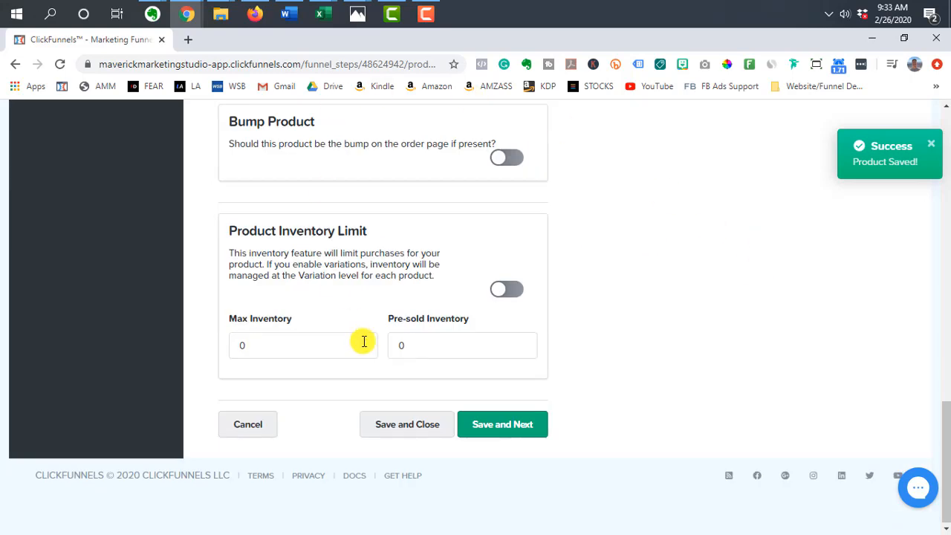
click(432, 424)
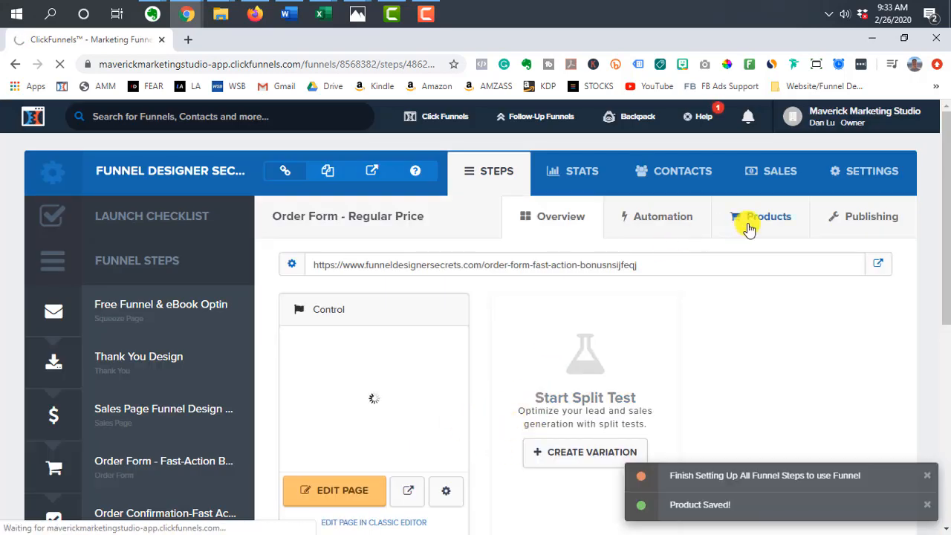
Reopen Test Membership Product from the order form's product list for editing and go to its product details.
click(749, 229)
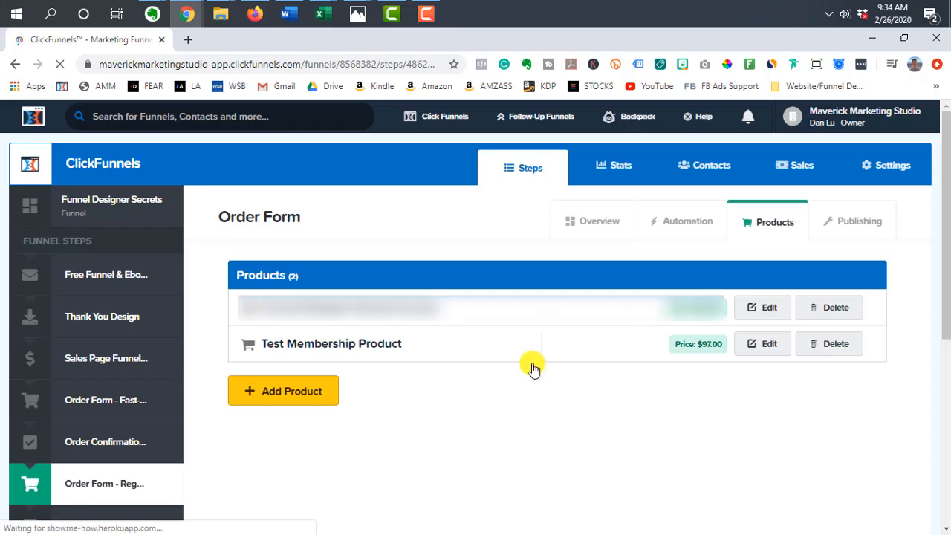
click(768, 348)
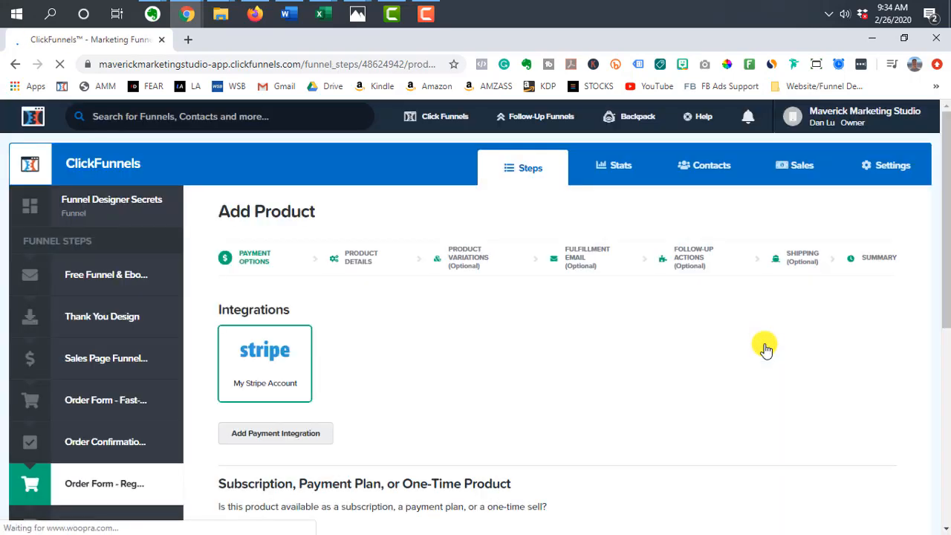
click(358, 264)
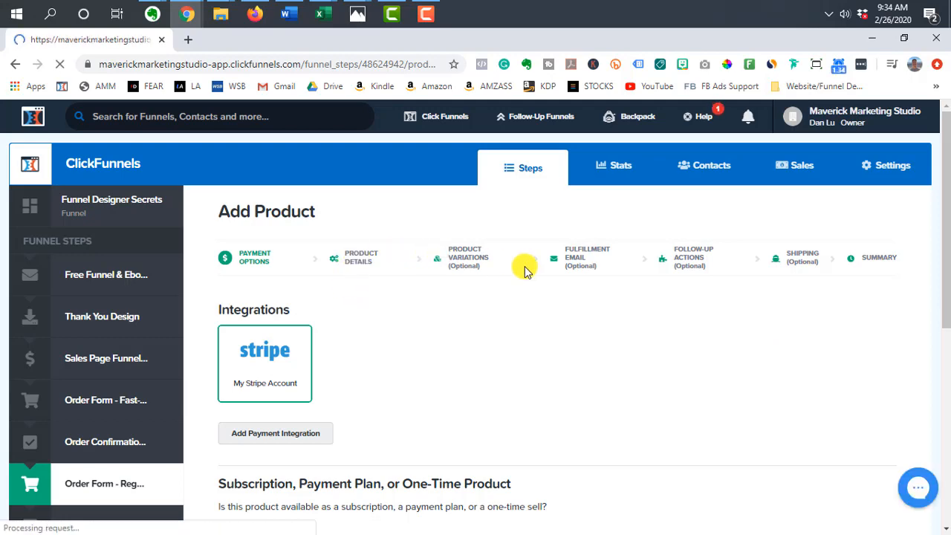
Save the product details as they are and continue past product variations, leaving them off, to the fulfillment email settings.
scroll(640, 365, down, 8)
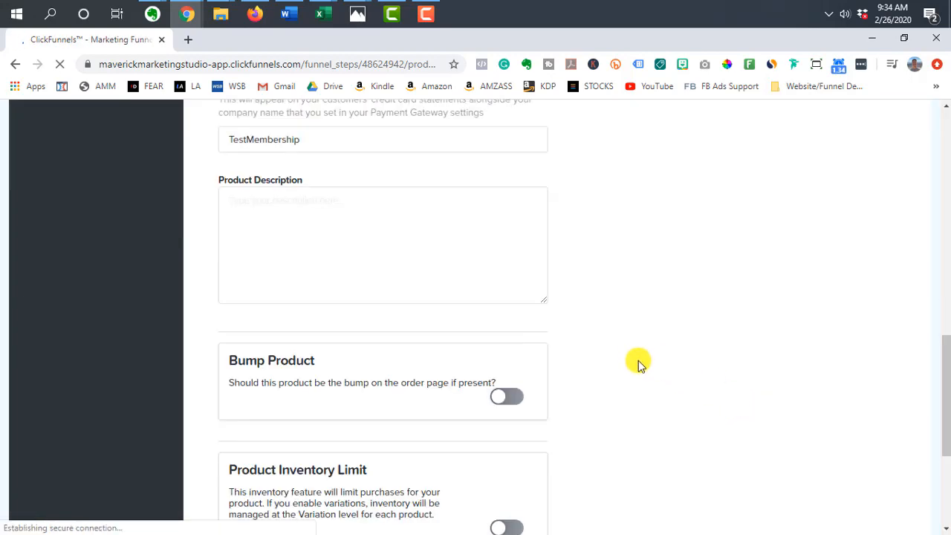
scroll(631, 360, down, 3)
click(541, 420)
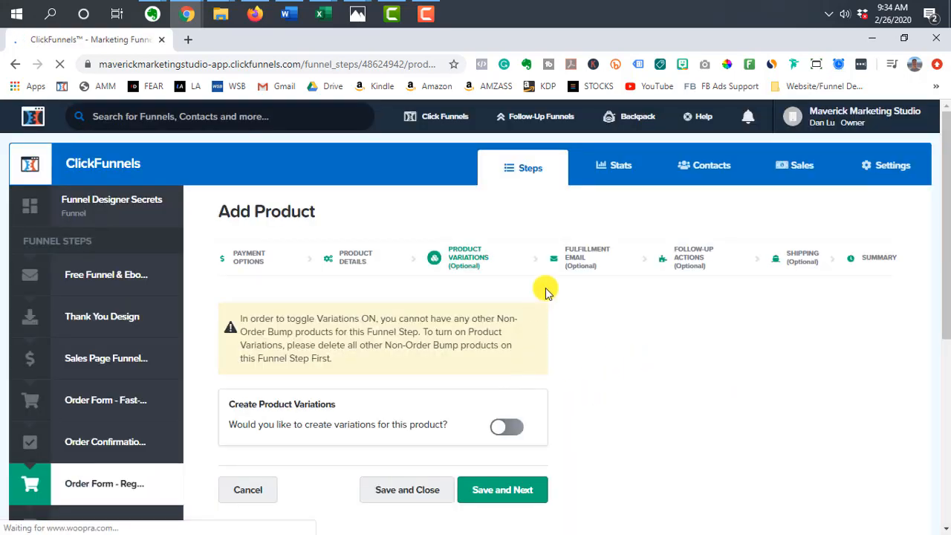
scroll(520, 323, down, 1)
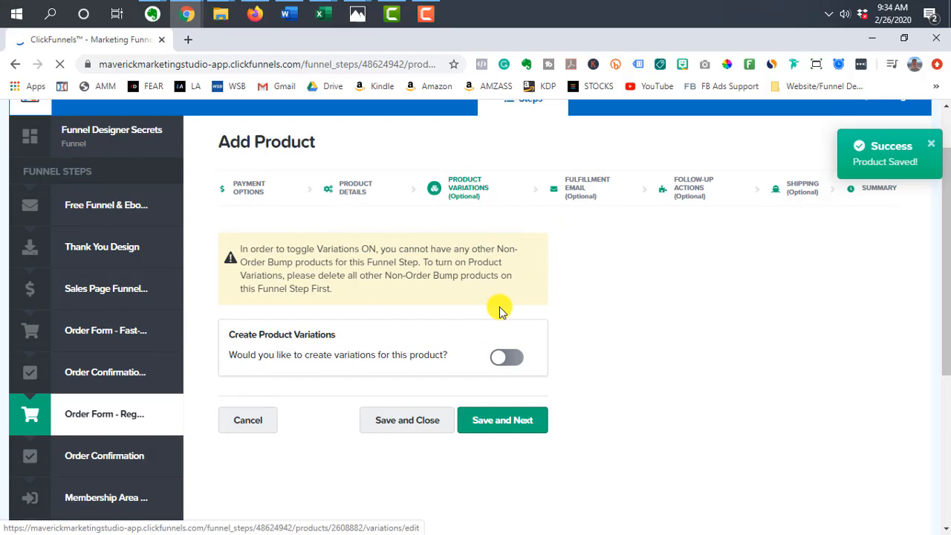
click(524, 420)
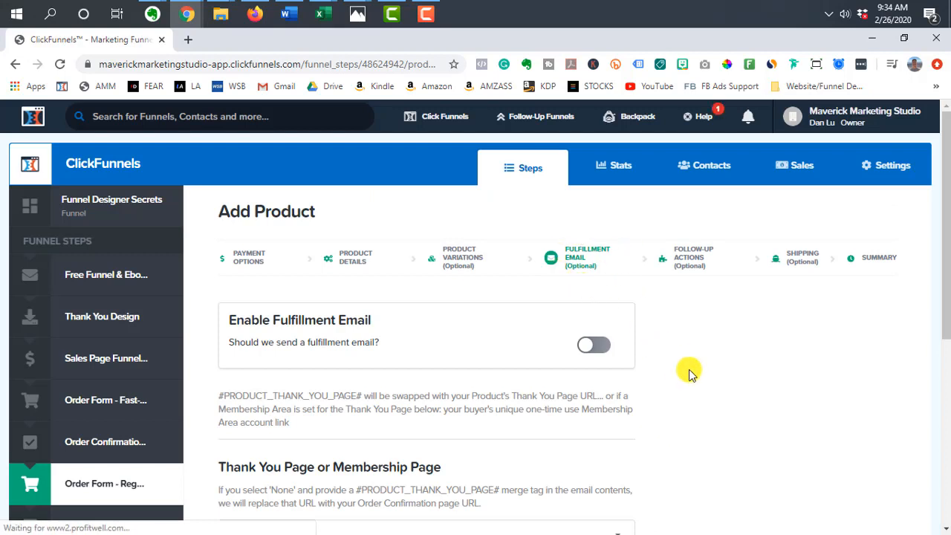
Enable the product's fulfillment email and set its thank you or membership page to Membership Area Access of Funnel Designer Secrets.
scroll(680, 352, down, 2)
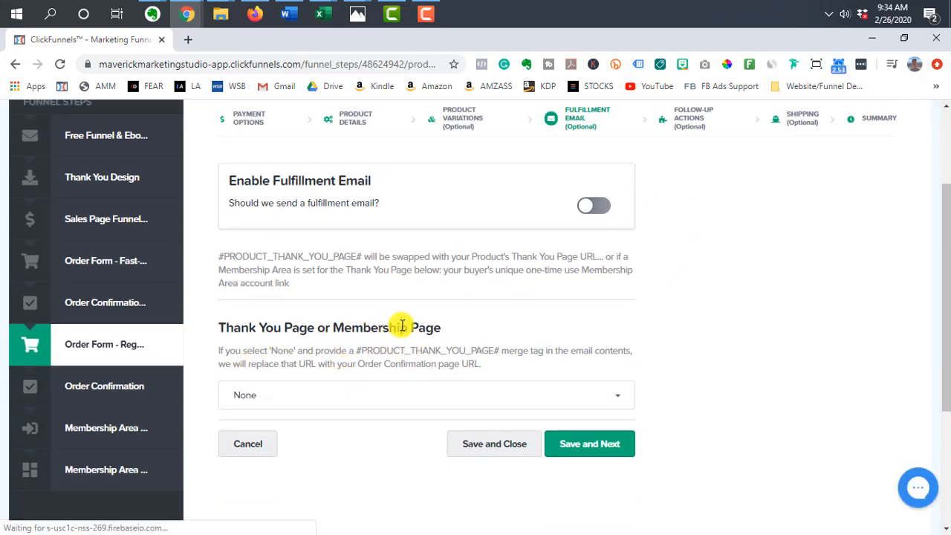
click(598, 205)
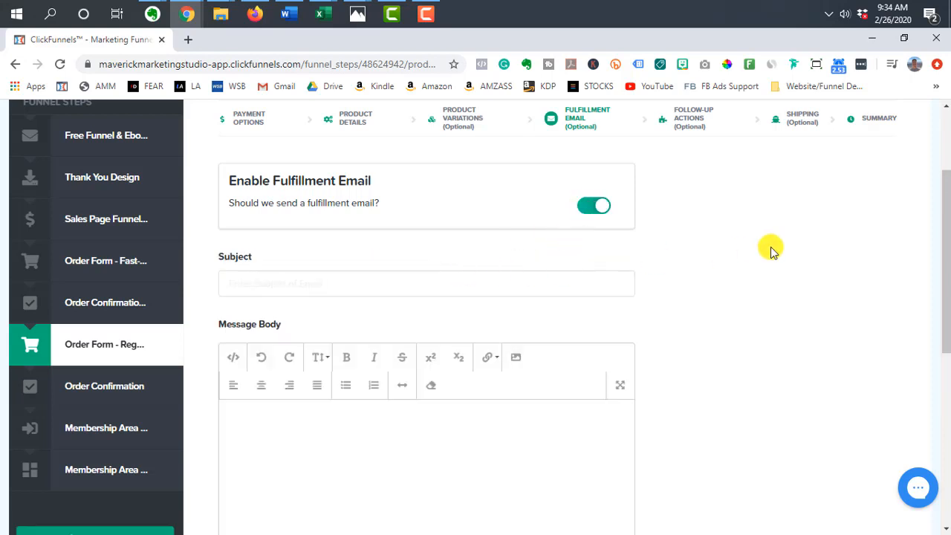
scroll(772, 249, down, 3)
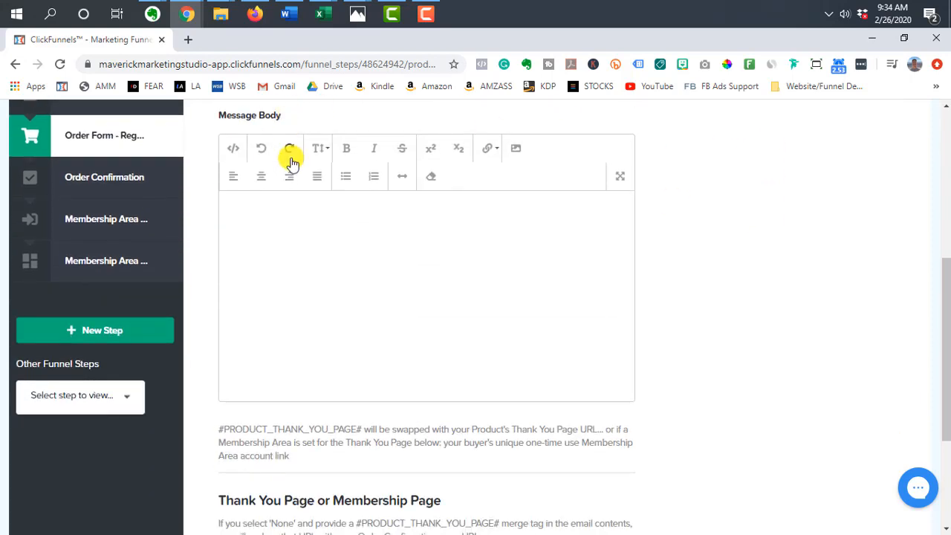
scroll(317, 293, down, 2)
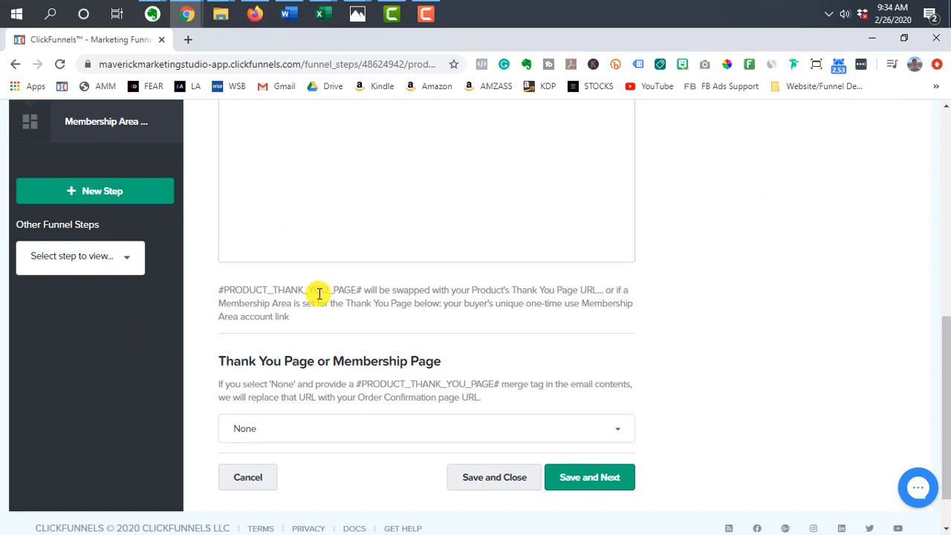
click(378, 428)
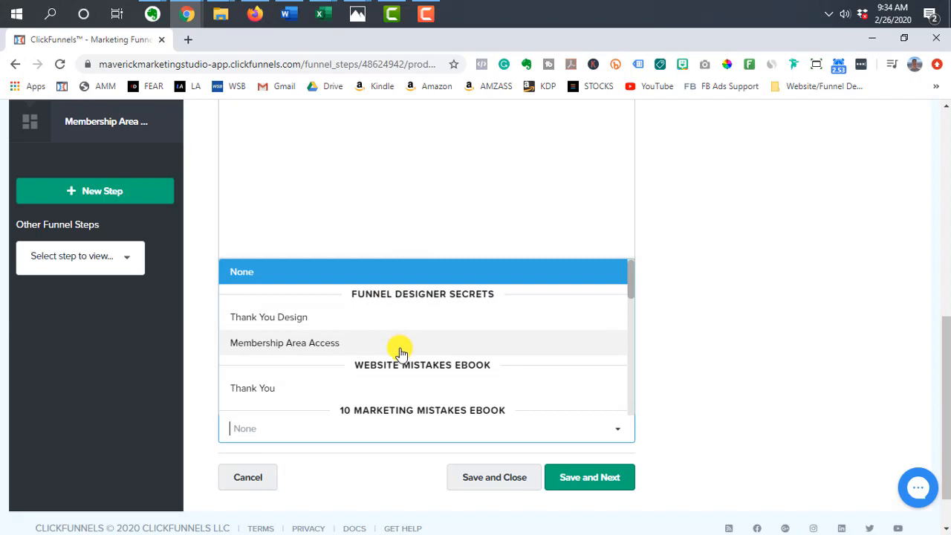
click(365, 346)
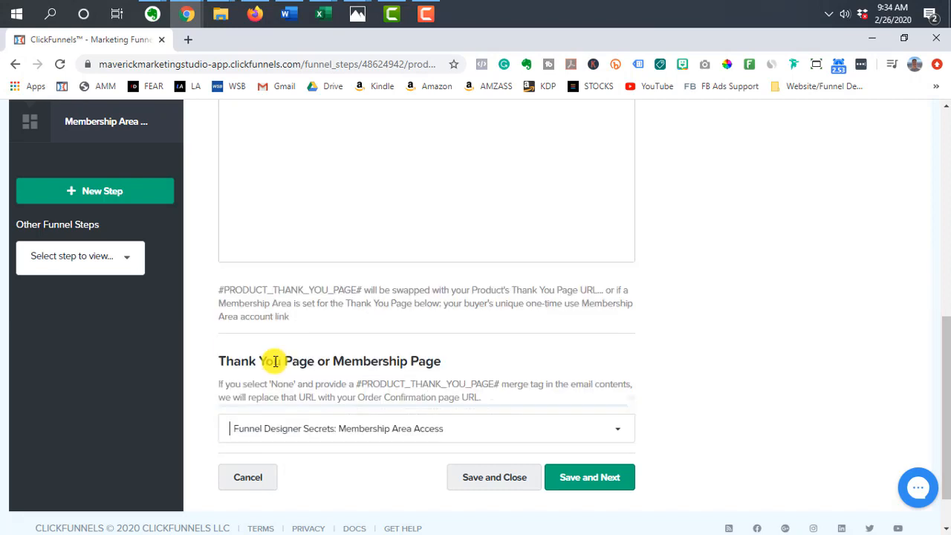
Copy the merge tag #PRODUCT_THANK_YOU_PAGE# into the message body of the fulfillment email.
drag(220, 290, 355, 292)
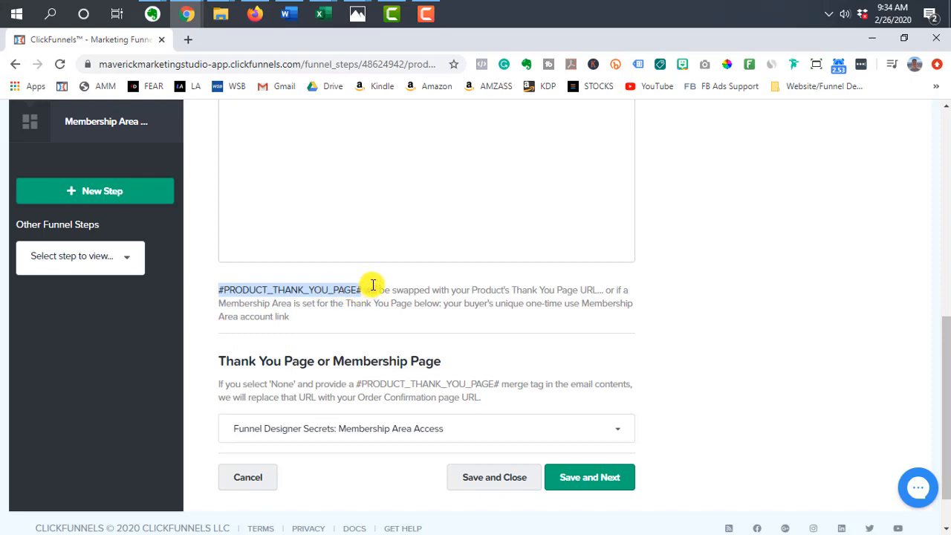
scroll(373, 285, up, 3)
click(259, 347)
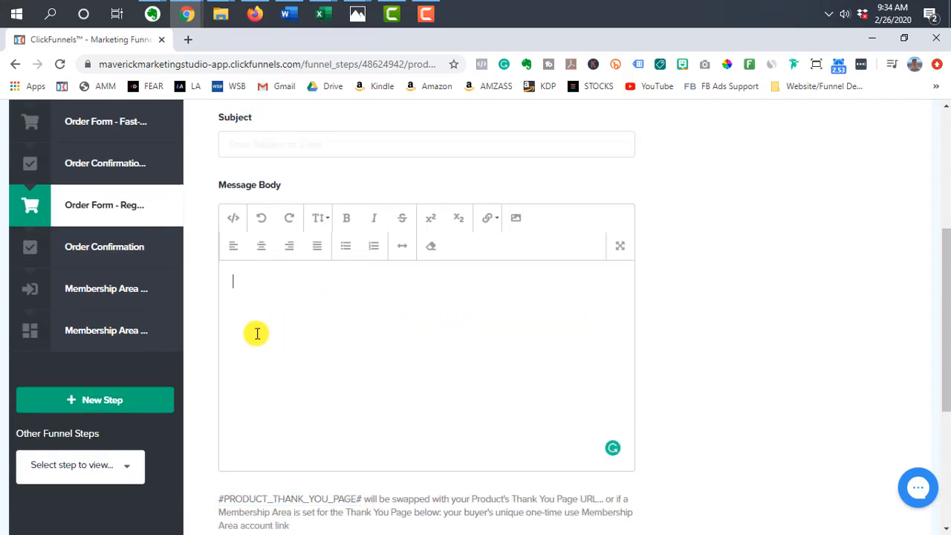
text(#PRODUCT_THANK_YOU_PAGE#)
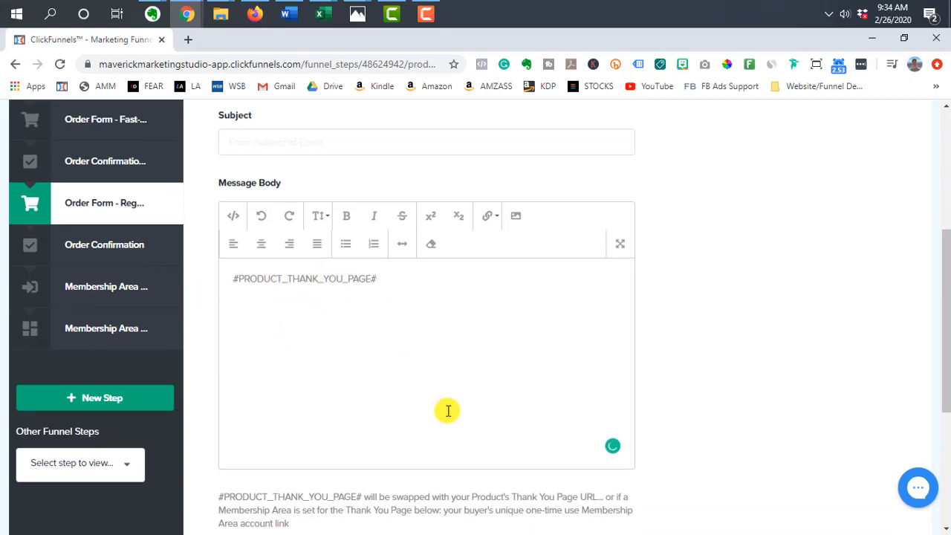
scroll(448, 411, down, 3)
scroll(410, 441, up, 3)
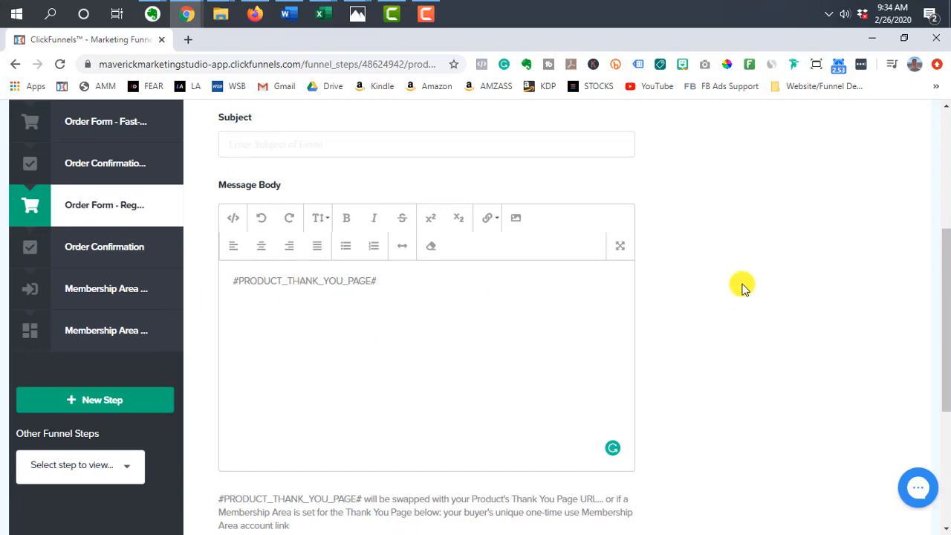
scroll(743, 287, up, 3)
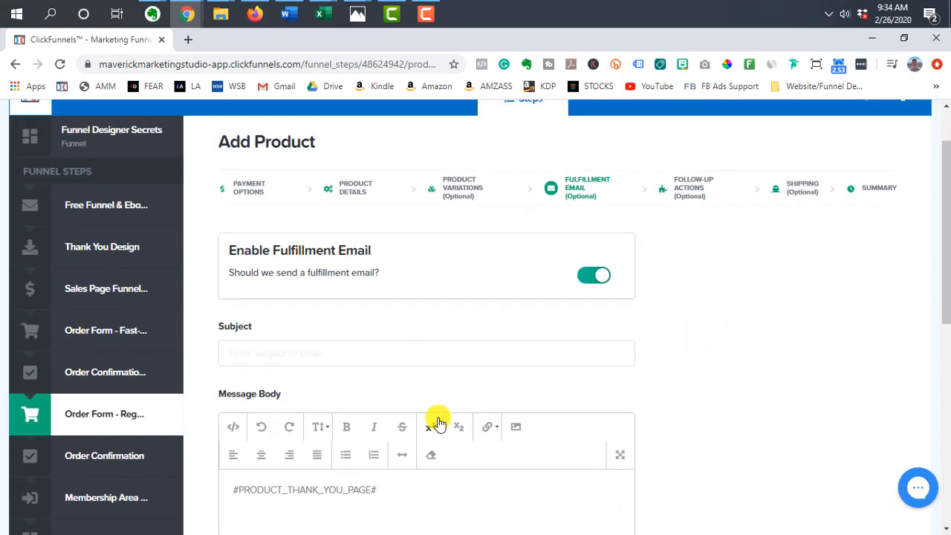
scroll(434, 419, down, 2)
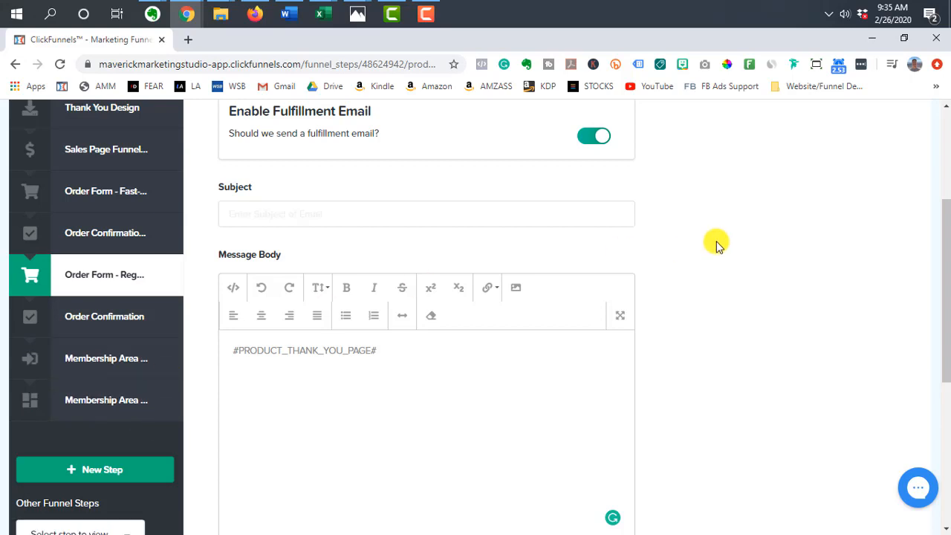
scroll(717, 246, up, 3)
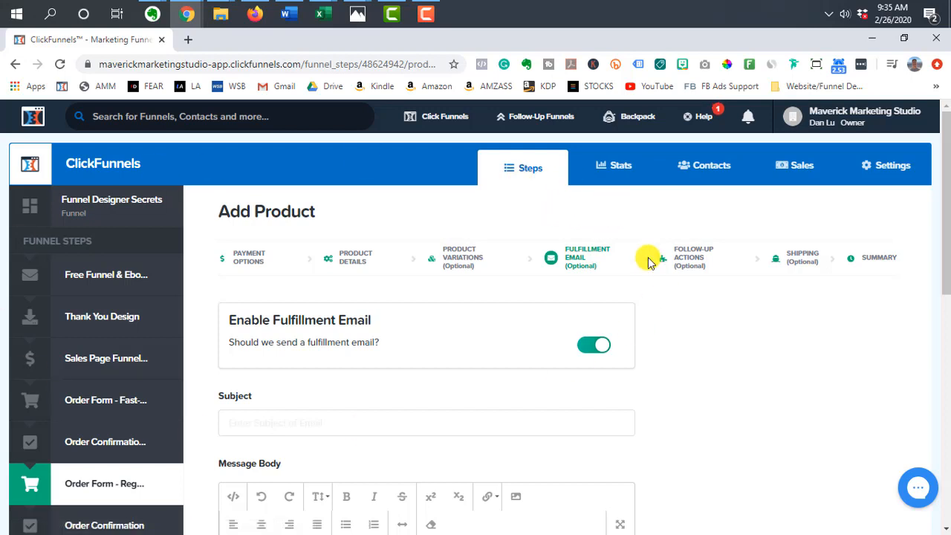
scroll(649, 281, down, 1)
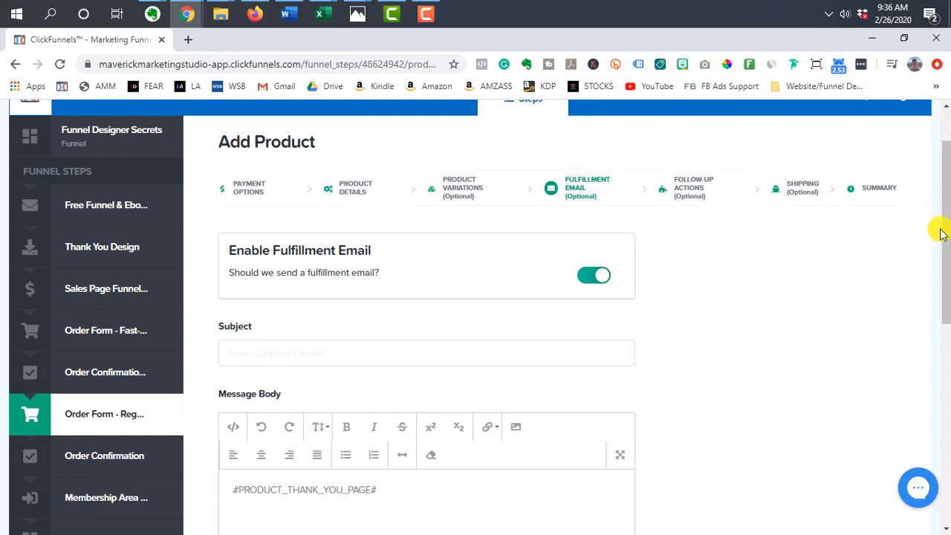
drag(943, 230, 947, 195)
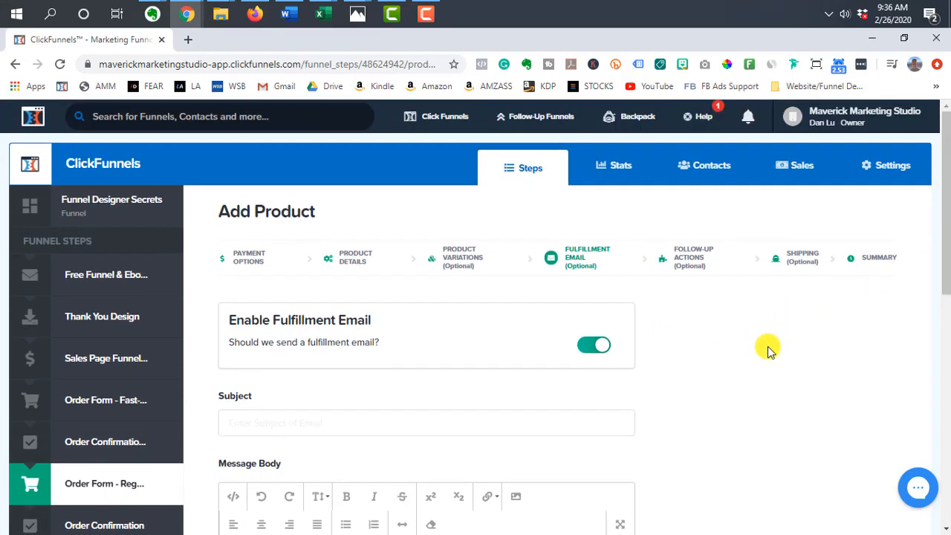